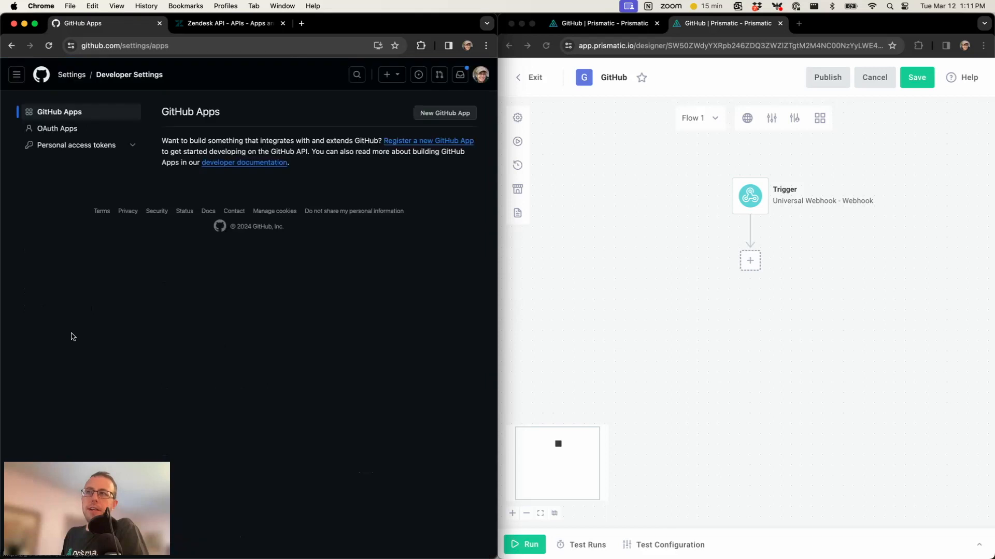
{"action": "left_click", "coordinate": [90, 127]}
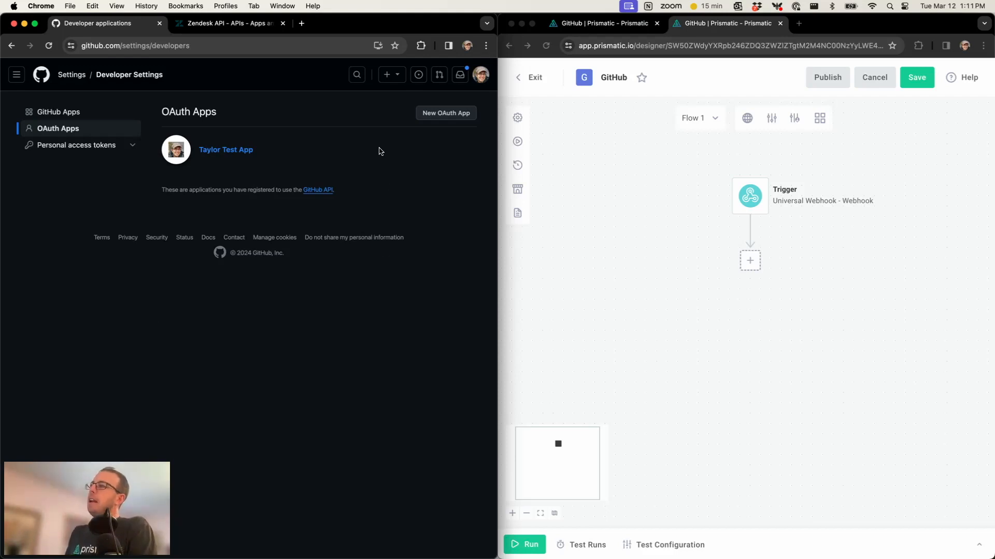
{"action": "left_click", "coordinate": [441, 115]}
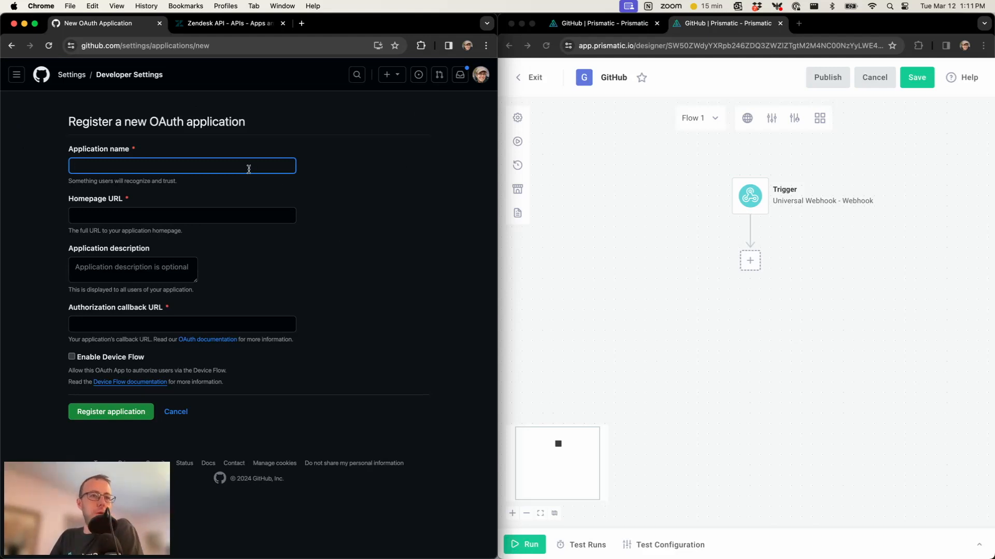
{"action": "type", "text": "Acme Inc"}
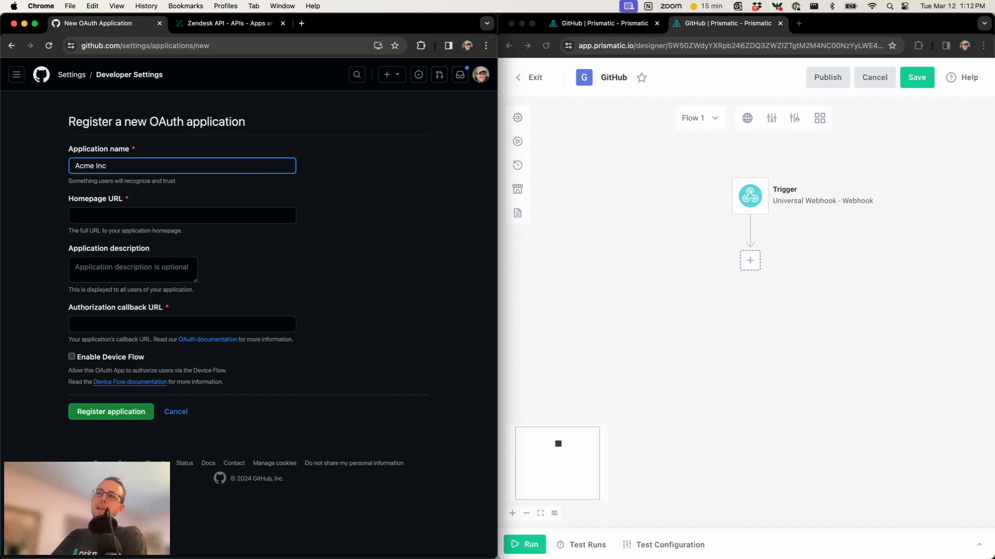
{"action": "key", "text": "Tab"}
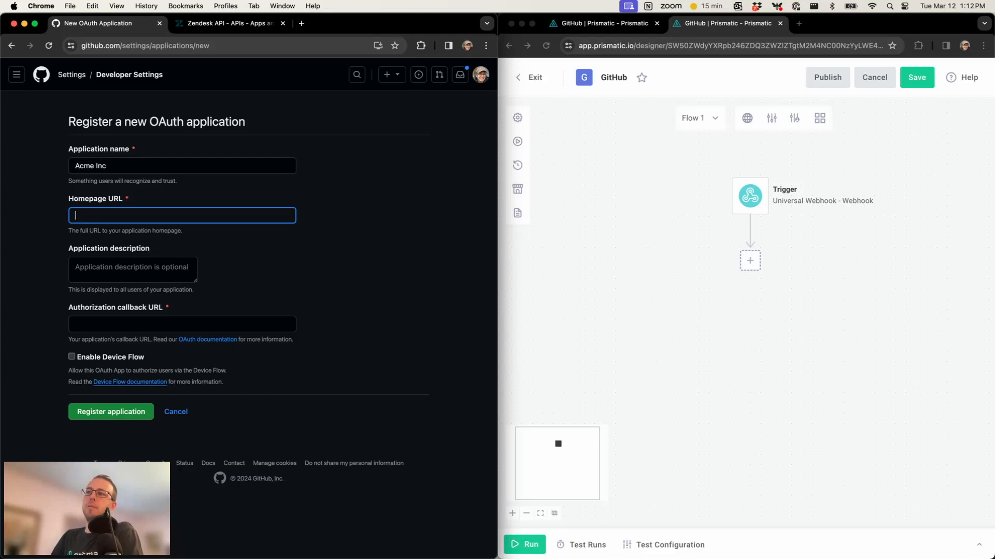
{"action": "type", "text": "https://example.com"}
{"action": "key", "text": "Tab"}
{"action": "key", "text": "Tab"}
{"action": "left_click_drag", "start_coordinate": [163, 215], "coordinate": [93, 216]}
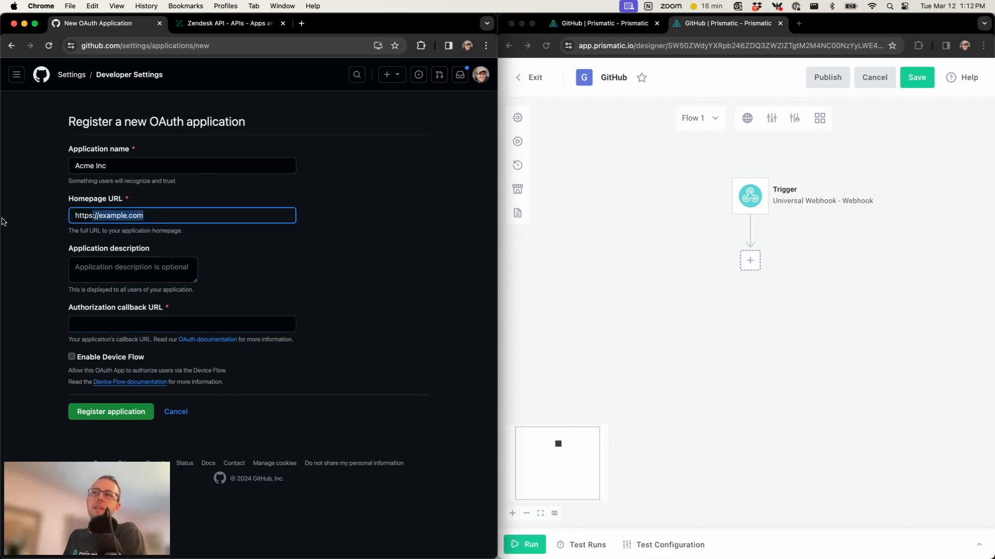
{"action": "left_click", "coordinate": [361, 295]}
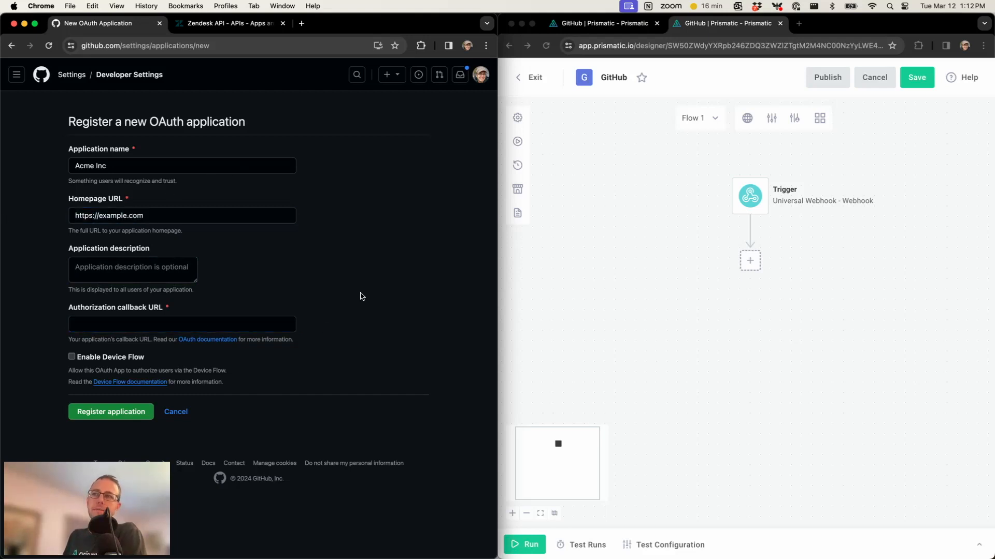
{"action": "left_click", "coordinate": [269, 327]}
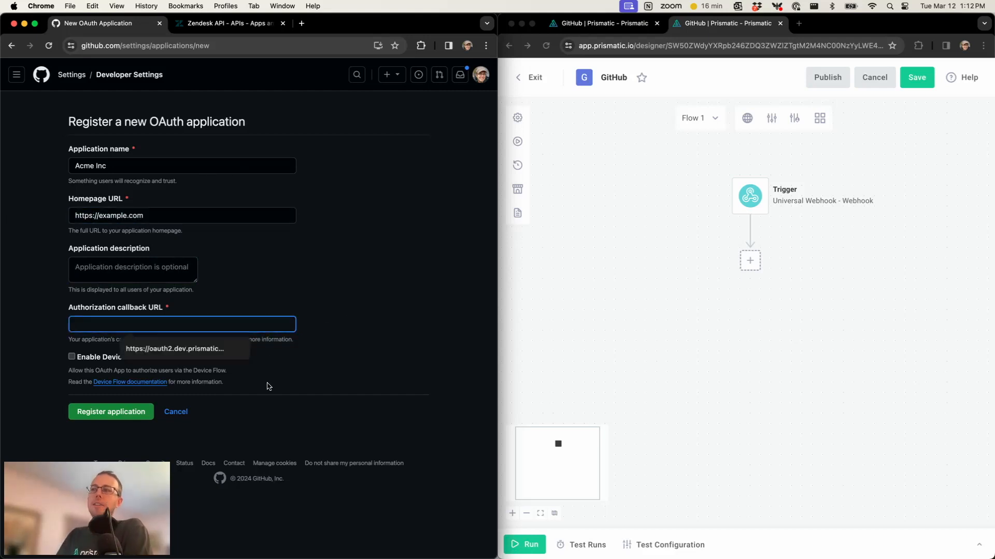
{"action": "type", "text": "https://oauth2.prismatic.io/callback"}
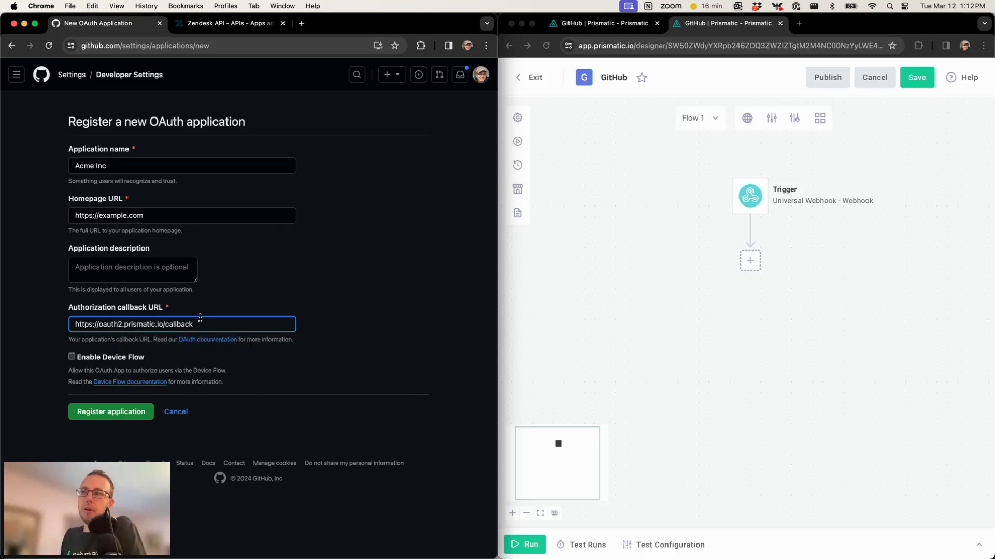
{"action": "left_click_drag", "start_coordinate": [199, 325], "coordinate": [70, 318]}
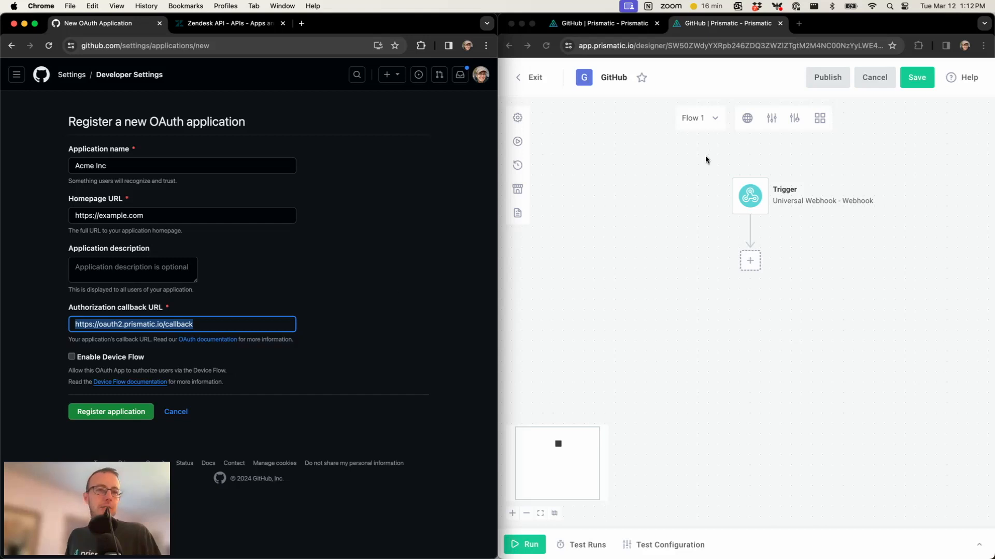
{"action": "left_click", "coordinate": [311, 397]}
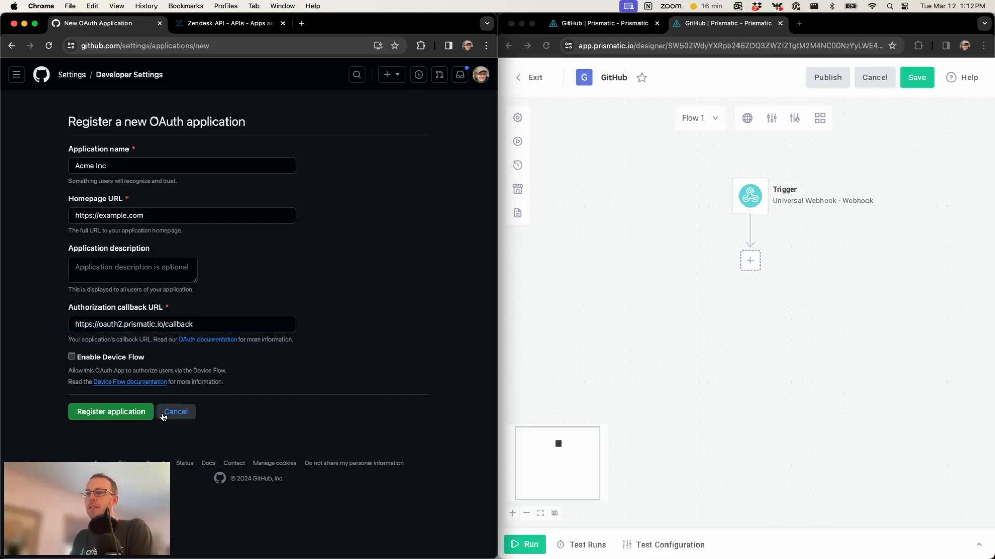
{"action": "left_click", "coordinate": [120, 417]}
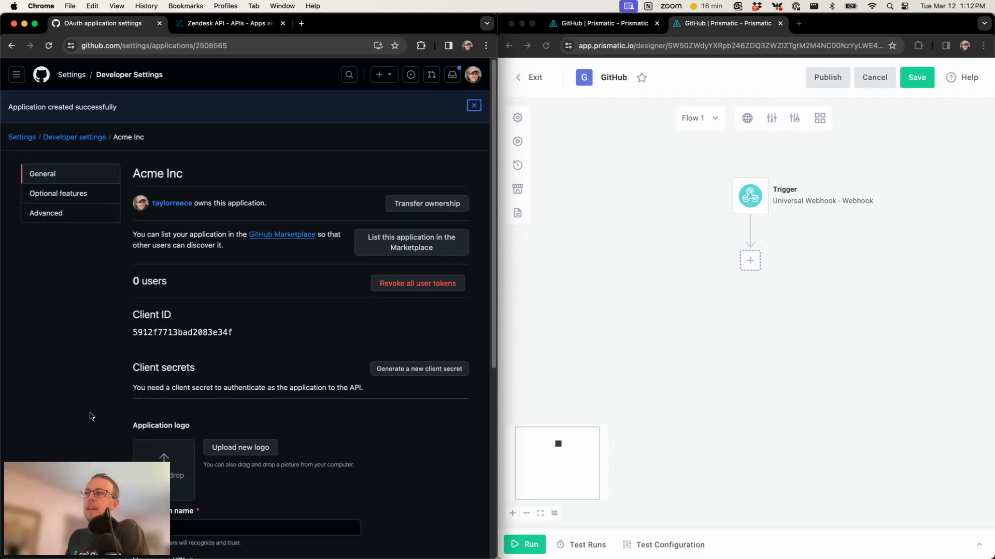
- Generate a new client secret for the Acme Inc OAuth app and review the app's general settings
{"action": "scroll", "coordinate": [85, 417], "scroll_direction": "down", "scroll_amount": 2}
{"action": "scroll", "coordinate": [85, 418], "scroll_direction": "down", "scroll_amount": 1}
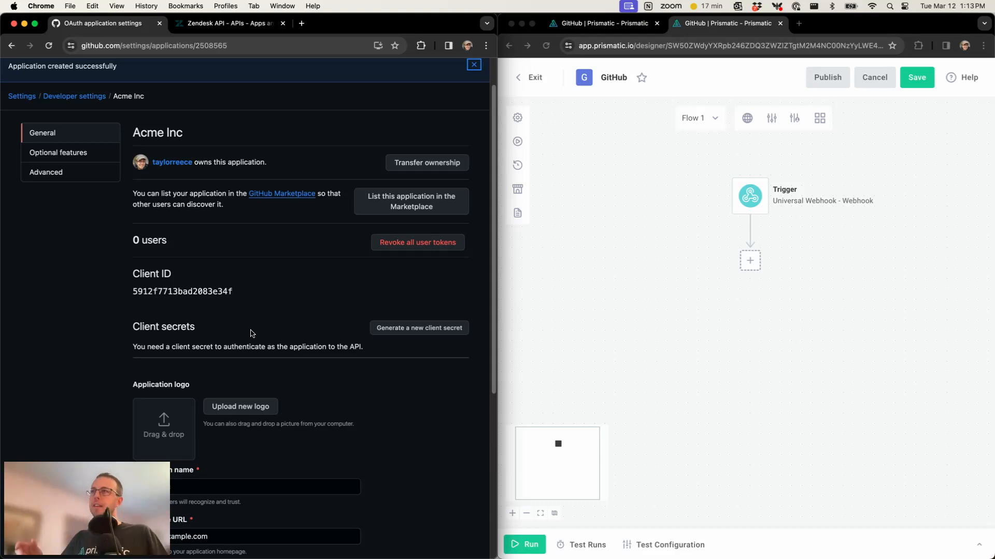
{"action": "left_click", "coordinate": [403, 331]}
{"action": "scroll", "coordinate": [349, 403], "scroll_direction": "down", "scroll_amount": 1}
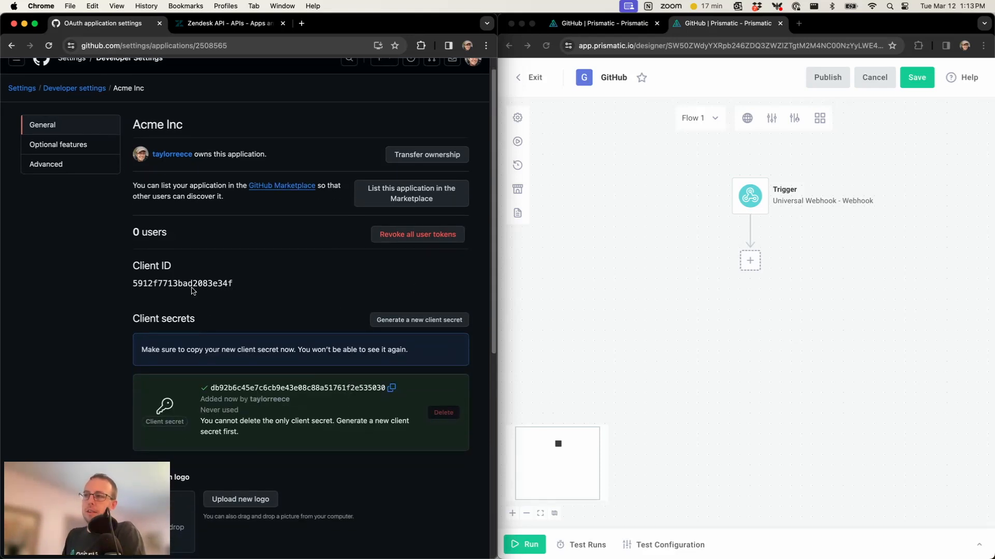
{"action": "scroll", "coordinate": [293, 361], "scroll_direction": "down", "scroll_amount": 1}
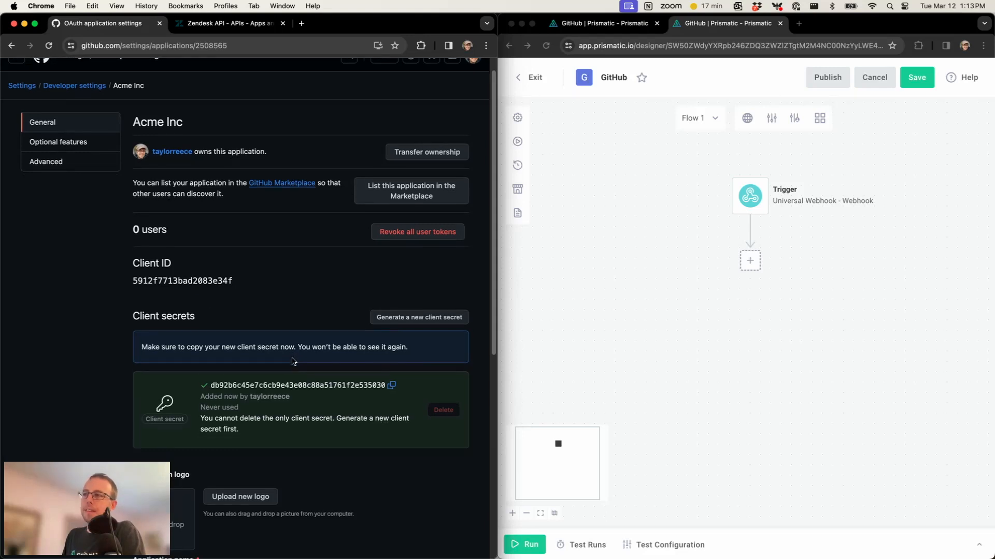
{"action": "scroll", "coordinate": [279, 465], "scroll_direction": "down", "scroll_amount": 5}
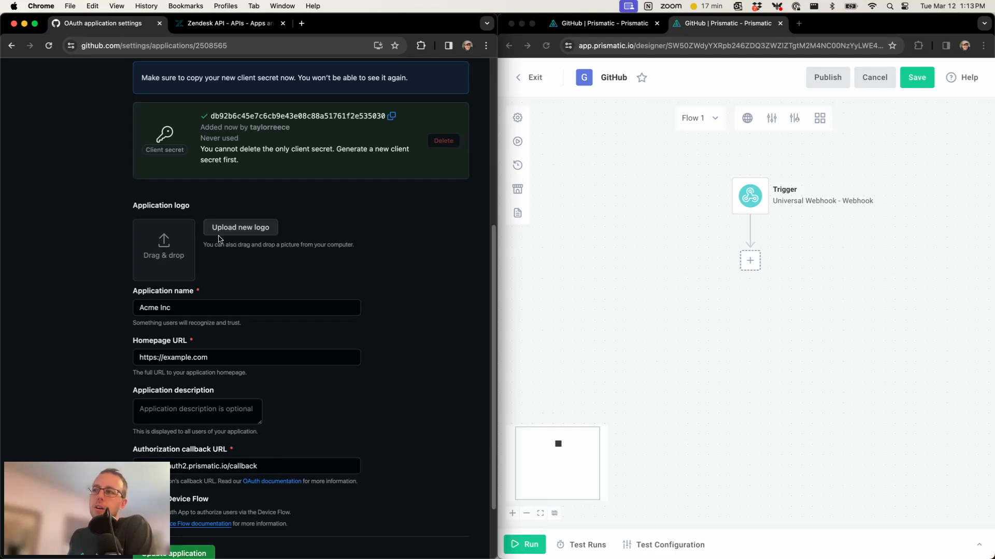
{"action": "scroll", "coordinate": [294, 400], "scroll_direction": "down", "scroll_amount": 2}
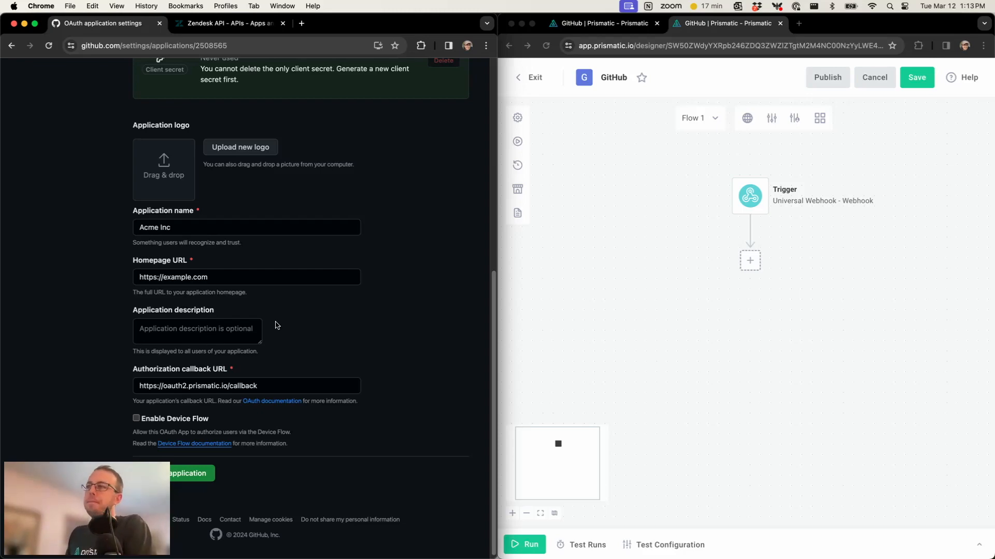
{"action": "scroll", "coordinate": [273, 327], "scroll_direction": "up", "scroll_amount": 5}
{"action": "scroll", "coordinate": [273, 325], "scroll_direction": "up", "scroll_amount": 2}
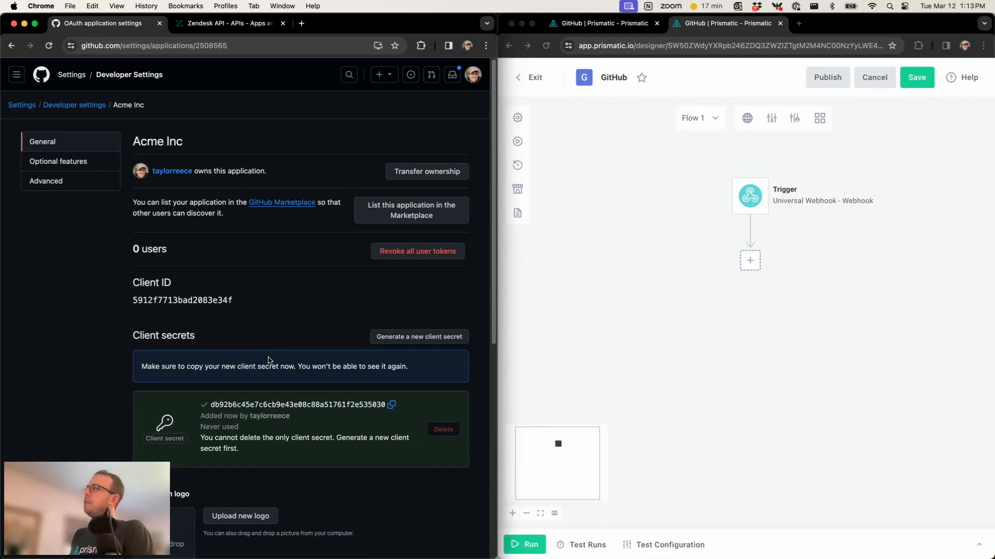
- Switch to Prismatic, close the duplicate GitHub integration page and add GitHub's Repos List For Org action after the trigger
{"action": "left_click", "coordinate": [656, 23]}
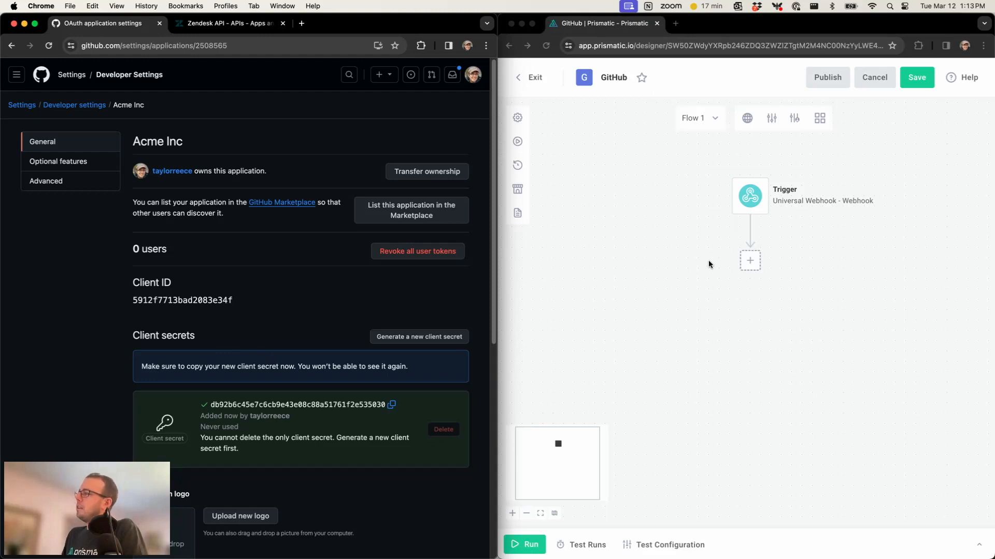
{"action": "left_click", "coordinate": [750, 262]}
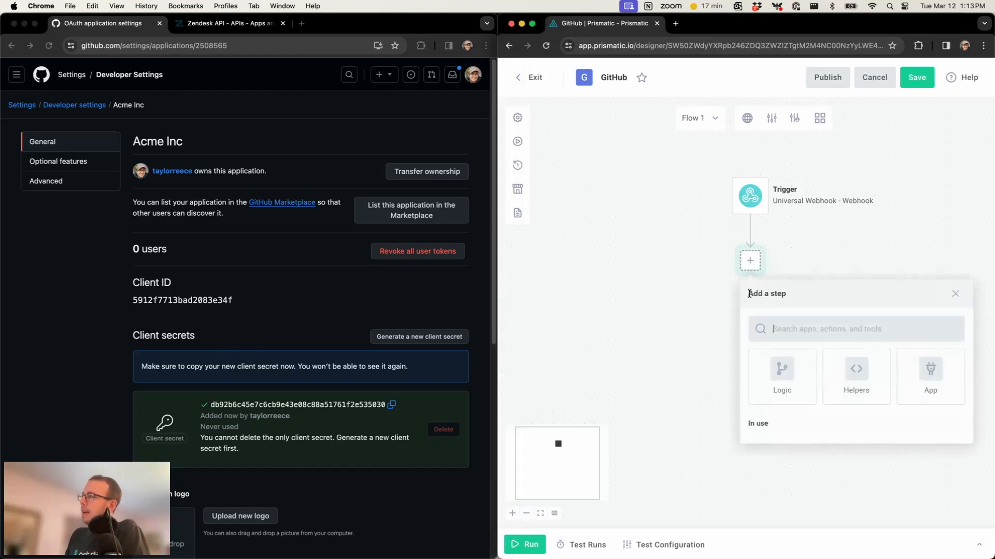
{"action": "type", "text": "github"}
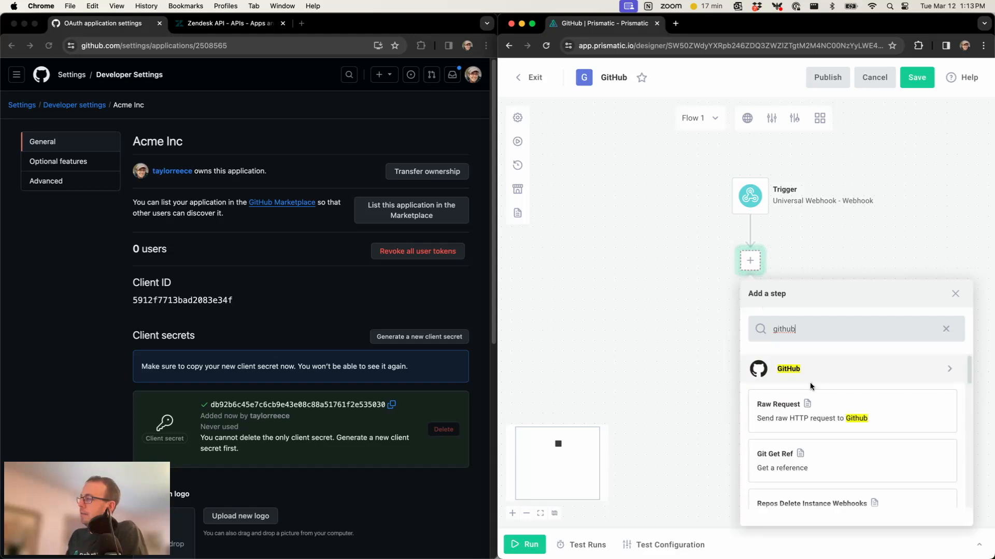
{"action": "left_click", "coordinate": [815, 372]}
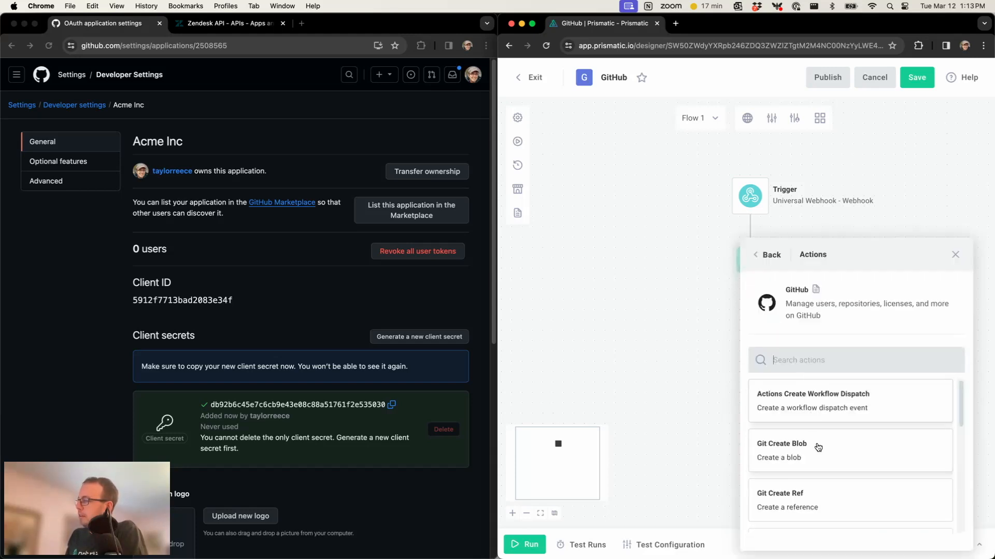
{"action": "scroll", "coordinate": [817, 446], "scroll_direction": "down", "scroll_amount": 3}
{"action": "type", "text": "list"}
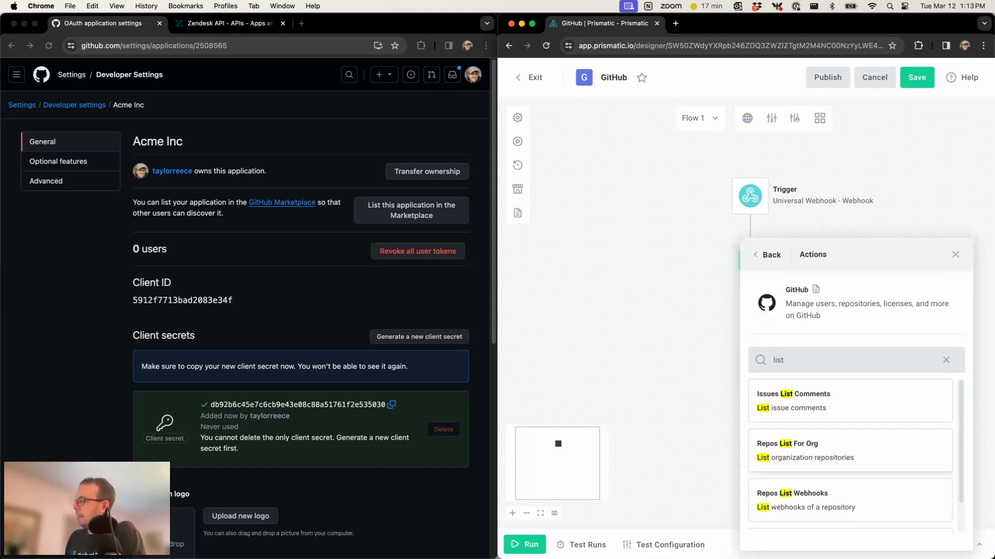
{"action": "left_click", "coordinate": [785, 455]}
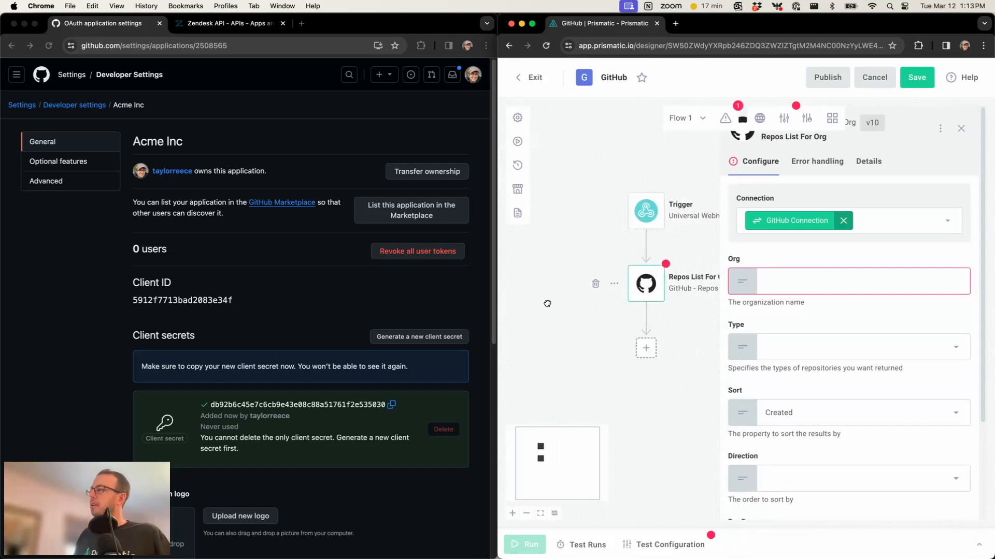
- Set the organization name of the Repos List For Org step to prismatic-io
{"action": "left_click", "coordinate": [843, 271]}
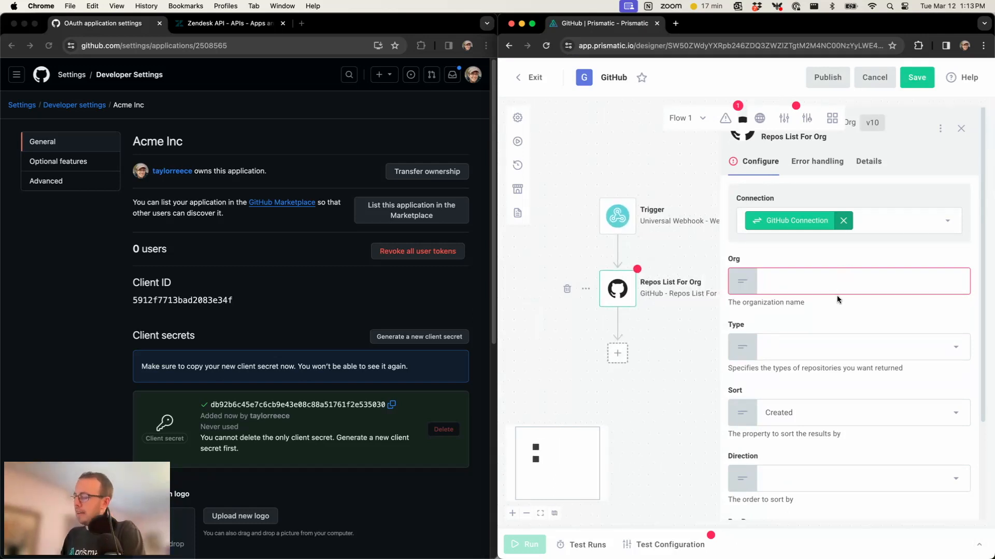
{"action": "type", "text": "prismatic-io"}
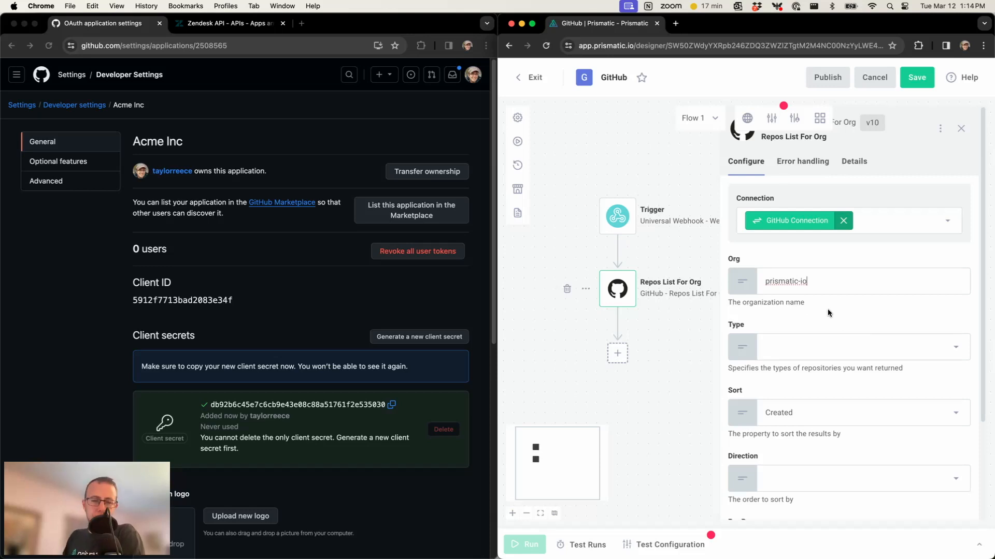
{"action": "left_click", "coordinate": [721, 145]}
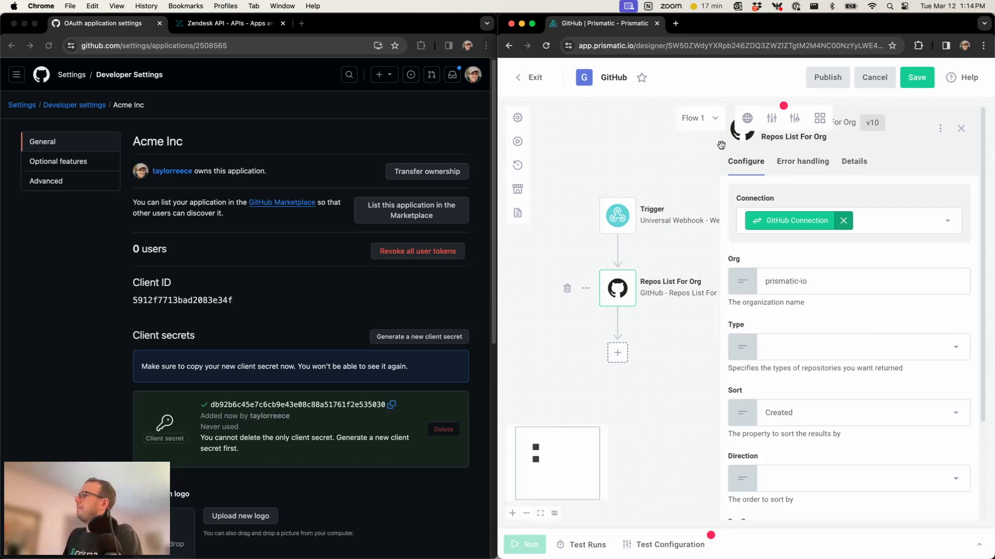
- Edit the GitHub Connection config variable and set its Scopes to repos
{"action": "left_click", "coordinate": [773, 118]}
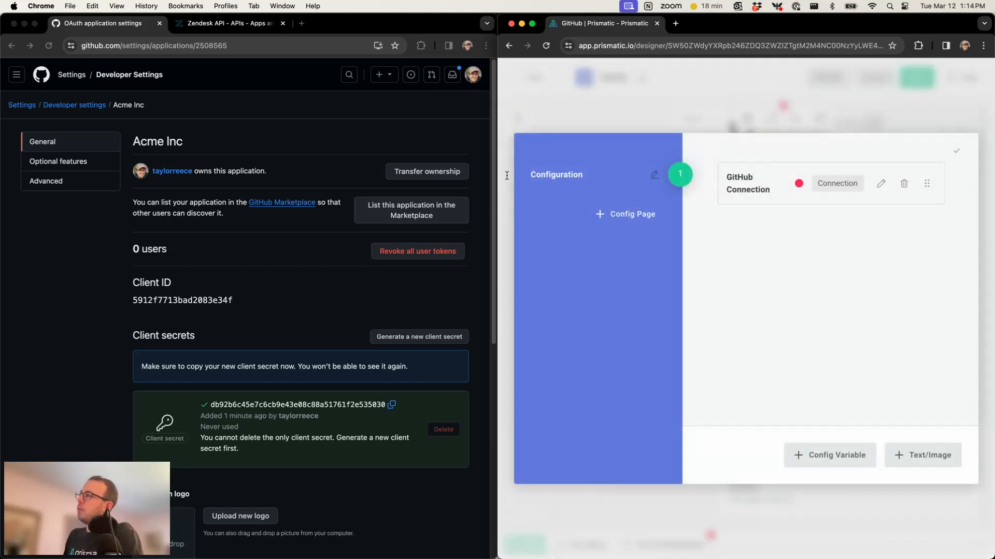
{"action": "left_click_drag", "start_coordinate": [497, 174], "coordinate": [202, 191]}
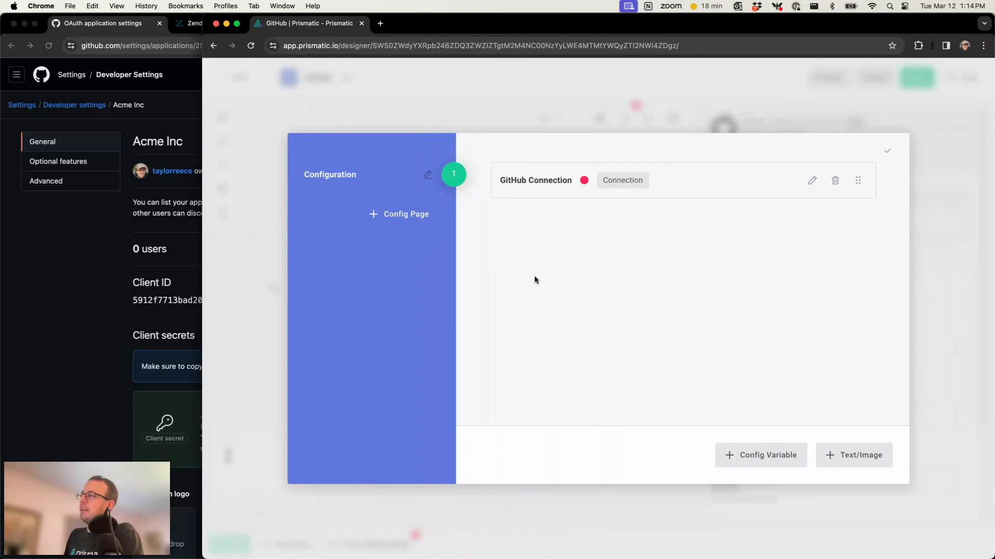
{"action": "left_click", "coordinate": [810, 183]}
{"action": "scroll", "coordinate": [795, 349], "scroll_direction": "down", "scroll_amount": 5}
{"action": "scroll", "coordinate": [797, 349], "scroll_direction": "down", "scroll_amount": 2}
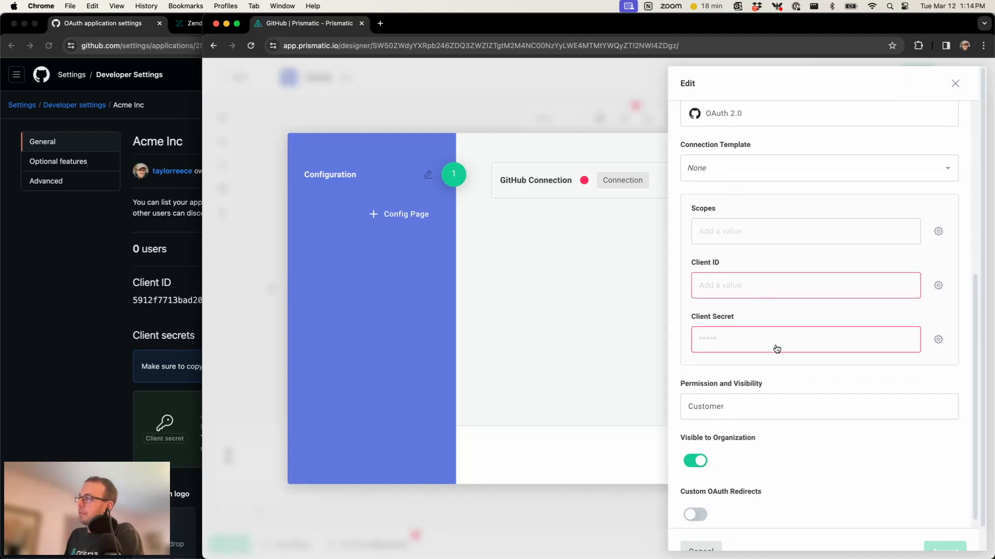
{"action": "left_click", "coordinate": [744, 239]}
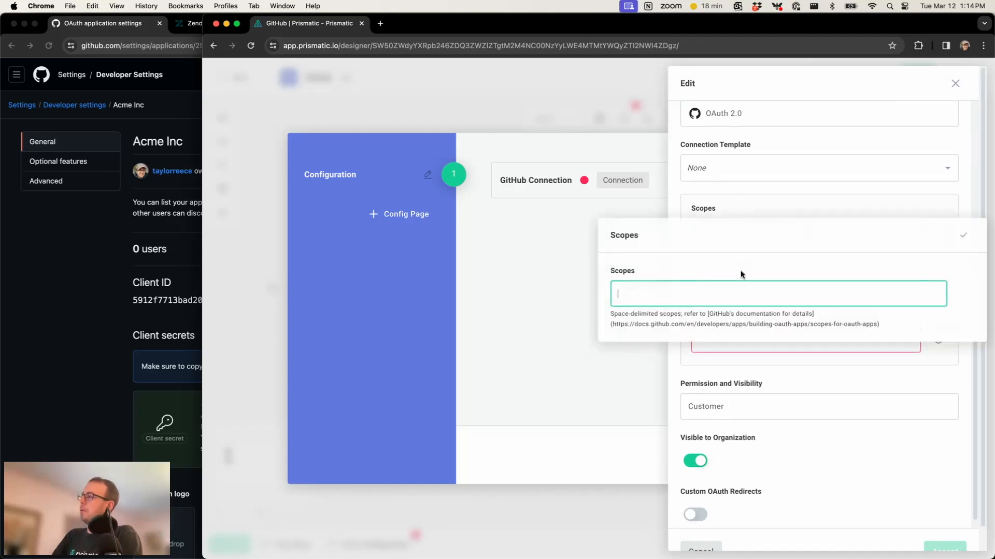
{"action": "type", "text": "repos"}
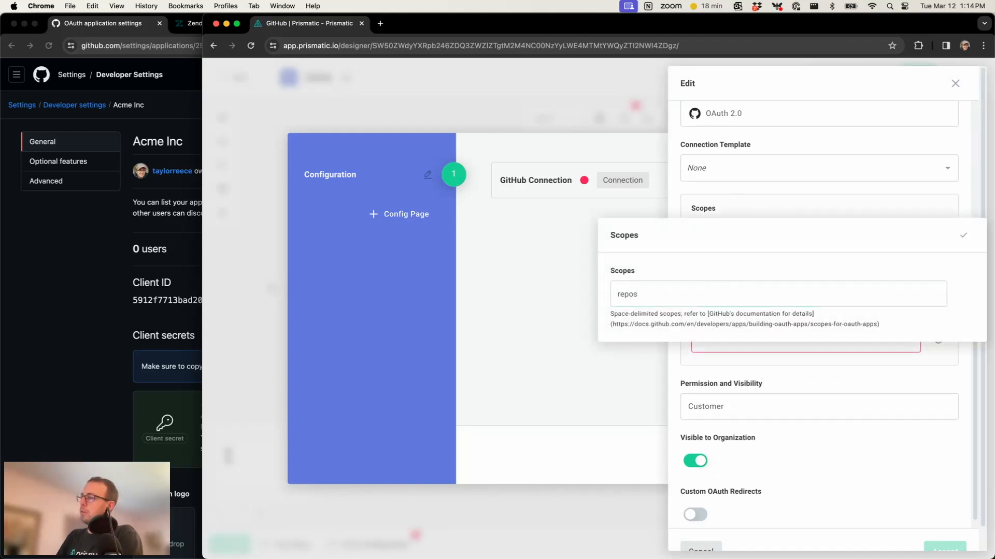
{"action": "left_click", "coordinate": [963, 236]}
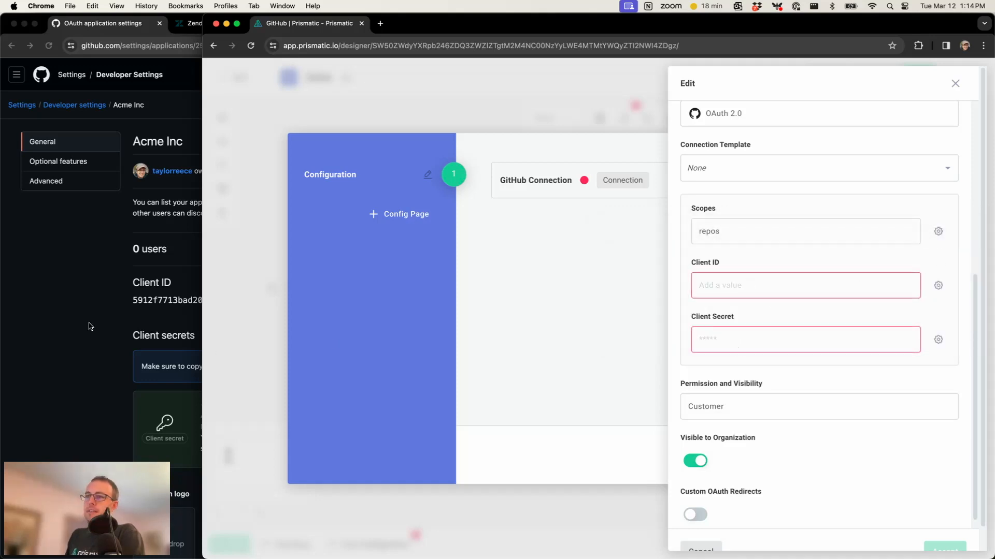
- Copy the client ID from the GitHub OAuth app into the GitHub Connection's Client ID field
{"action": "left_click", "coordinate": [62, 316]}
{"action": "double_click", "coordinate": [187, 298]}
{"action": "key", "text": "super+c"}
{"action": "left_click", "coordinate": [800, 290]}
{"action": "left_click", "coordinate": [800, 290]}
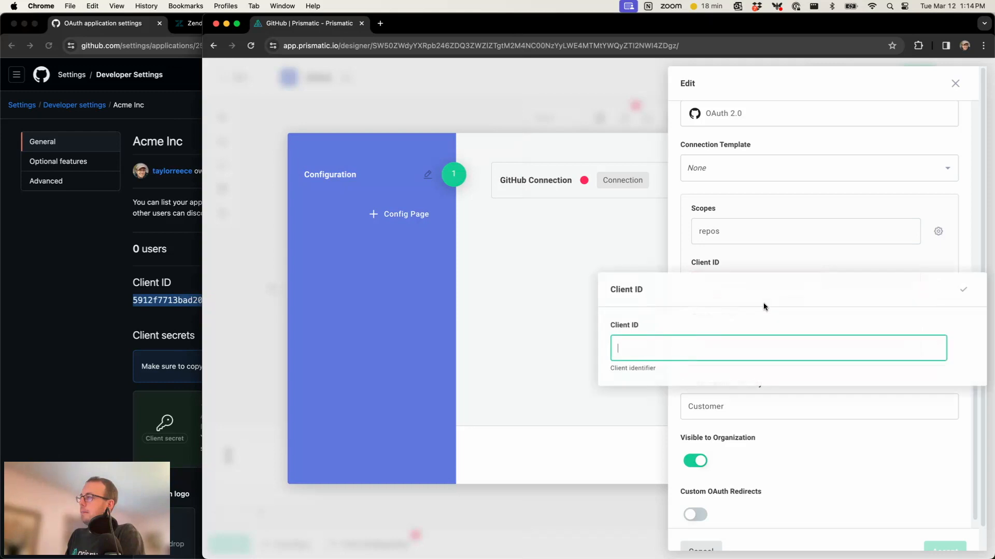
{"action": "key", "text": "super+v"}
{"action": "left_click", "coordinate": [612, 268]}
- Copy the client secret from the GitHub OAuth app into the GitHub Connection's Client Secret field, accept the settings and close the configuration designer
{"action": "left_click", "coordinate": [29, 296]}
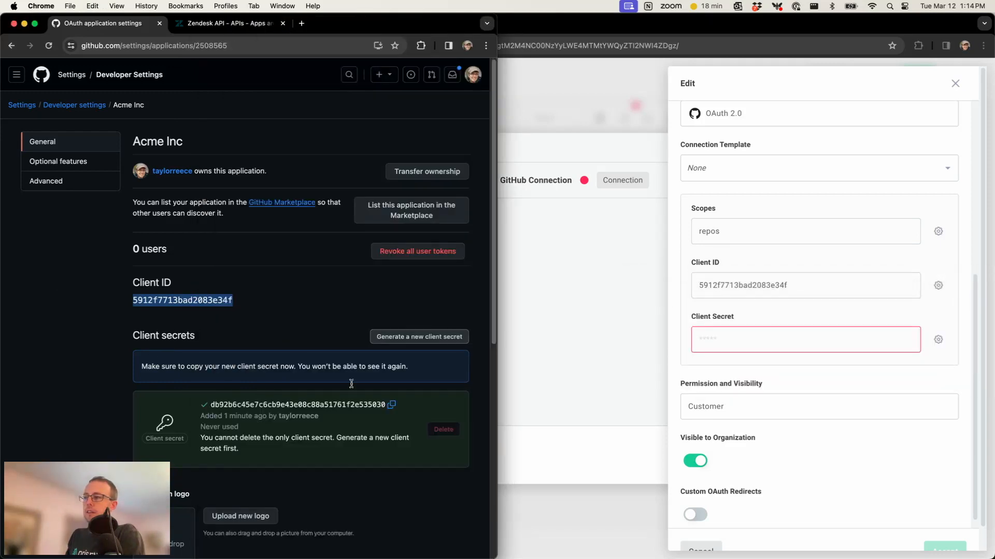
{"action": "double_click", "coordinate": [303, 405]}
{"action": "key", "text": "super+c"}
{"action": "left_click", "coordinate": [812, 311]}
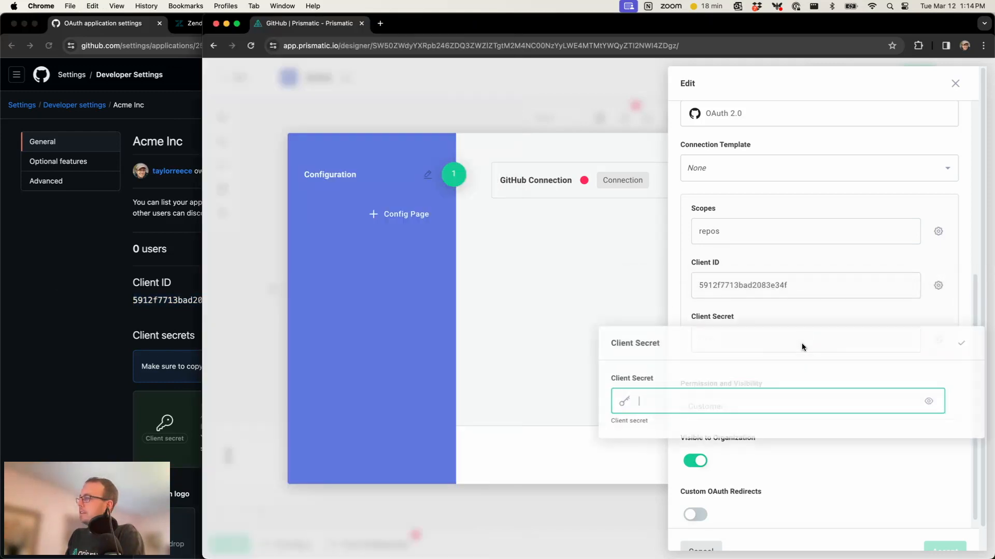
{"action": "left_click", "coordinate": [801, 343]}
{"action": "key", "text": "super+v"}
{"action": "left_click", "coordinate": [828, 306]}
{"action": "left_click", "coordinate": [939, 553]}
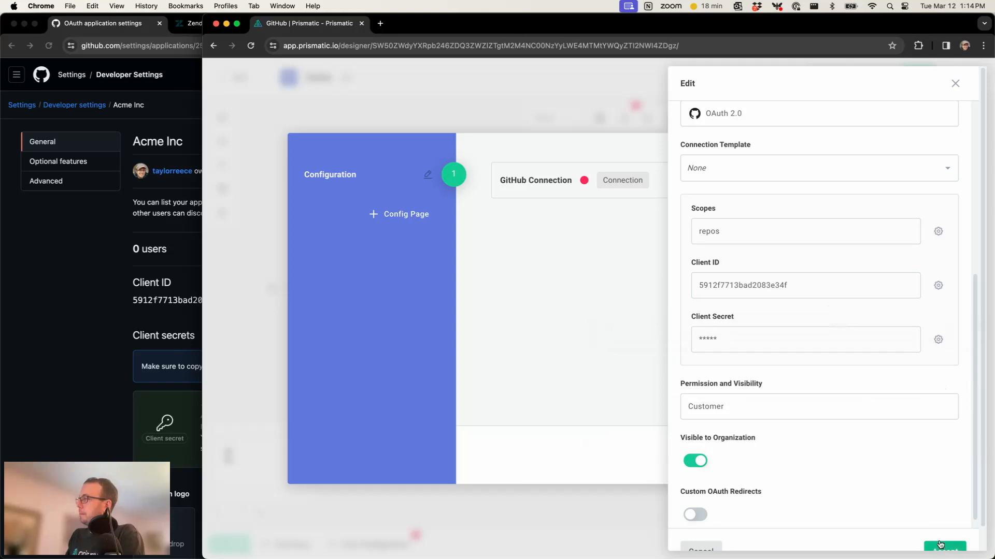
{"action": "left_click", "coordinate": [894, 151]}
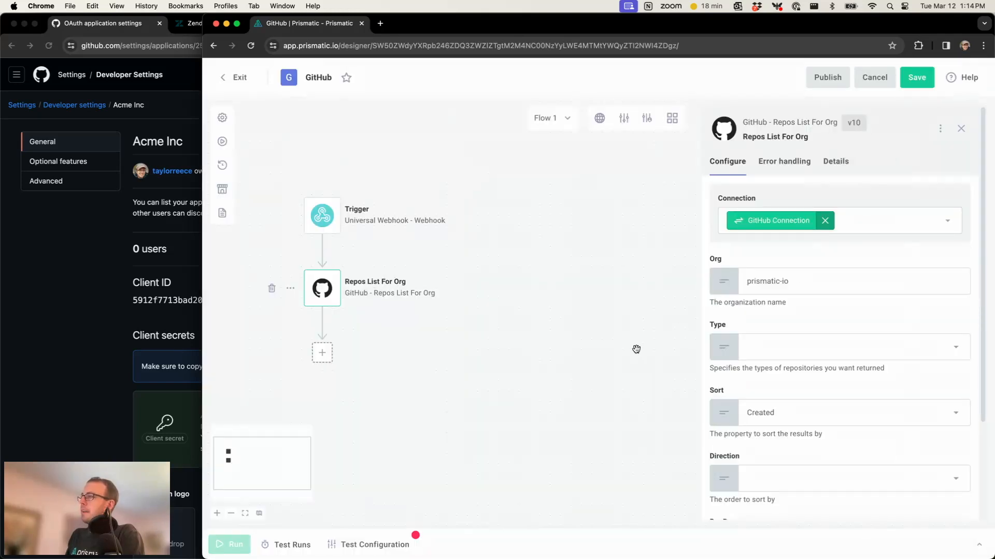
- Save the GitHub integration and open its test-instance configuration
{"action": "left_click_drag", "start_coordinate": [385, 378], "coordinate": [550, 344]}
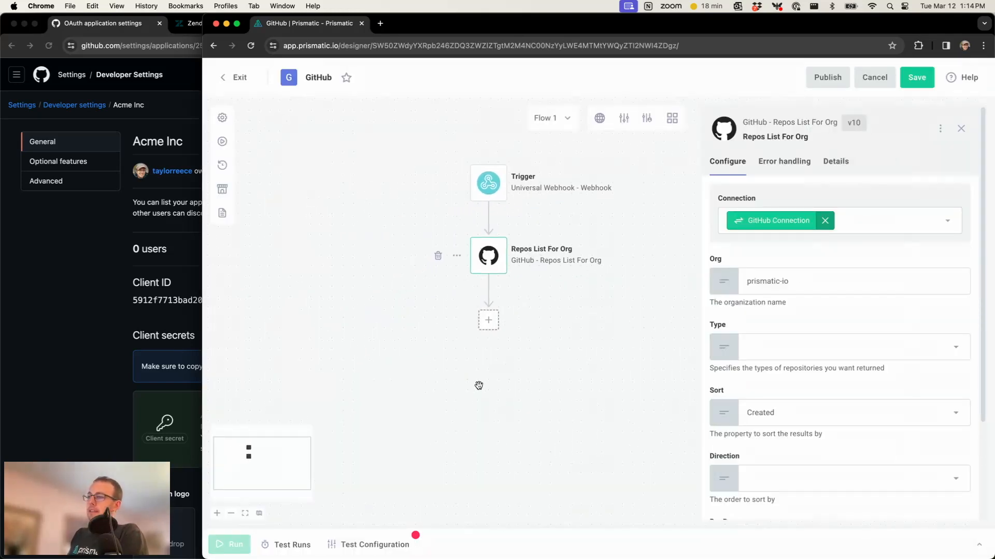
{"action": "left_click", "coordinate": [354, 544]}
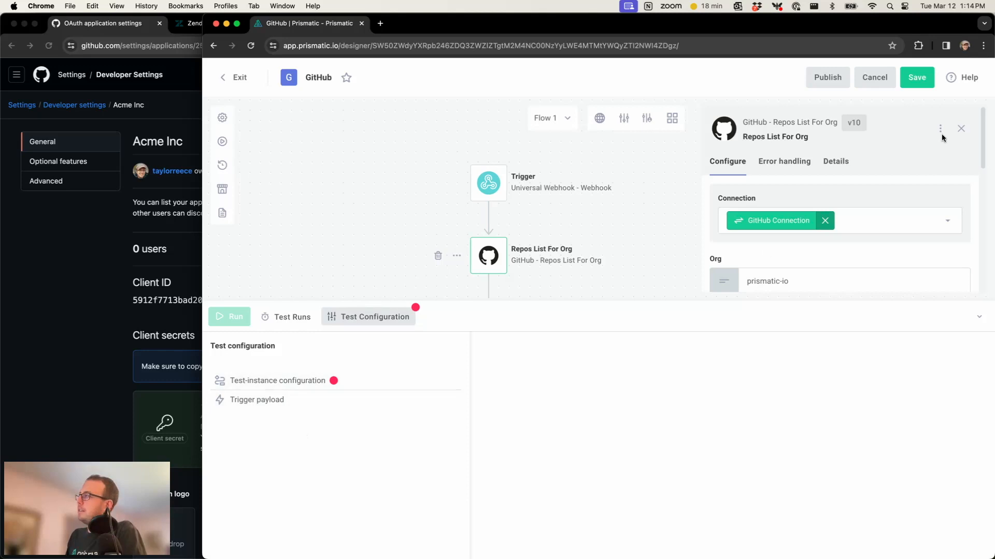
{"action": "left_click", "coordinate": [912, 77]}
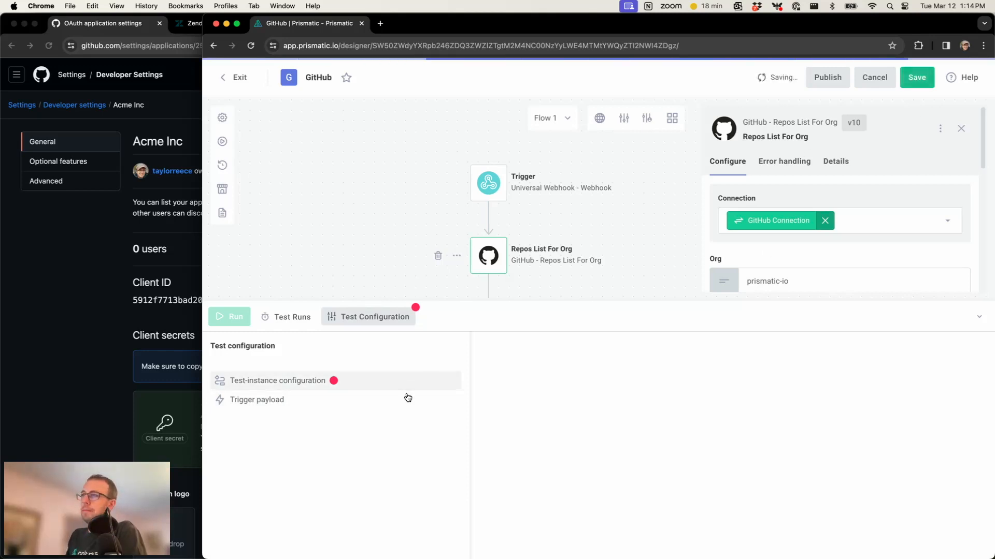
{"action": "left_click", "coordinate": [282, 383]}
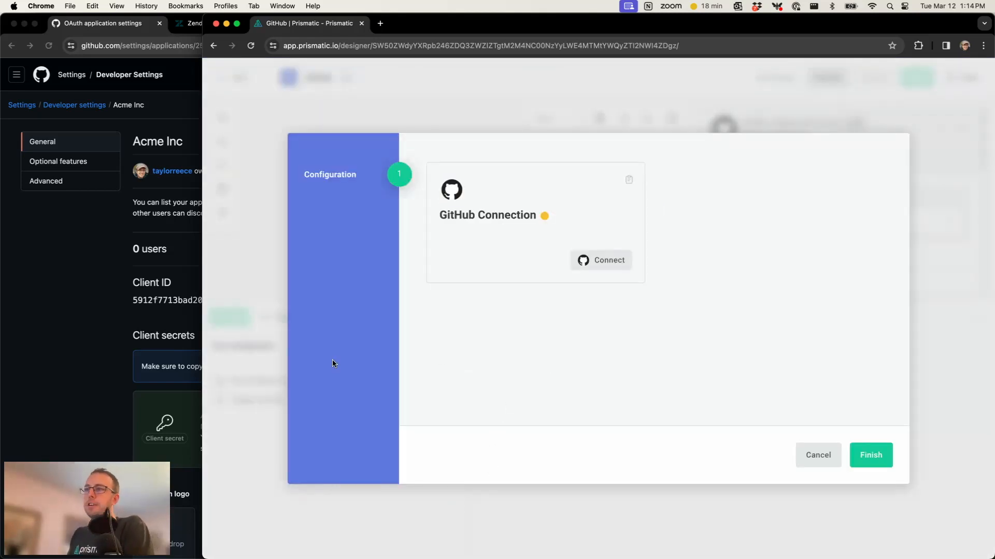
- Connect the GitHub Connection by authorizing Acme Inc on GitHub and finish the test-instance configuration
{"action": "left_click", "coordinate": [80, 328]}
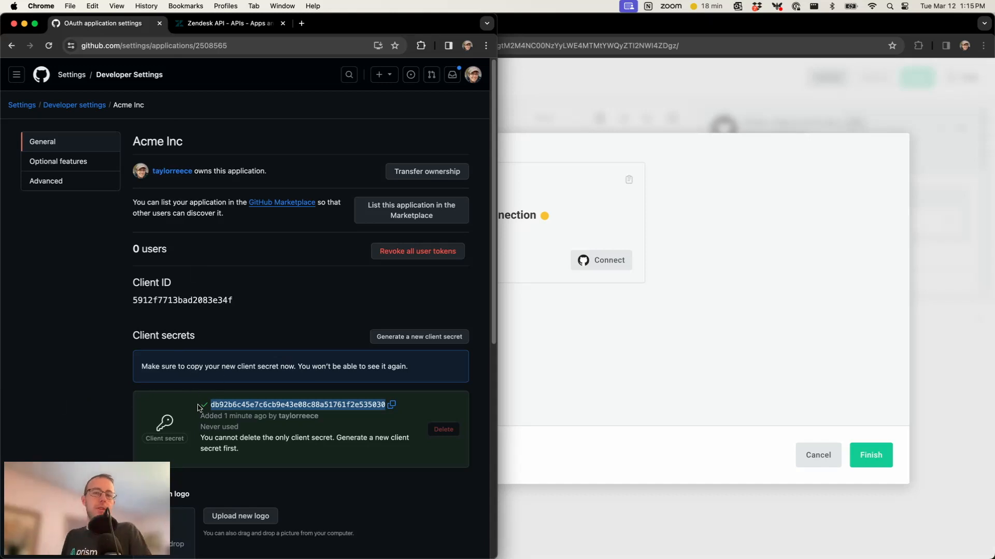
{"action": "left_click", "coordinate": [621, 378]}
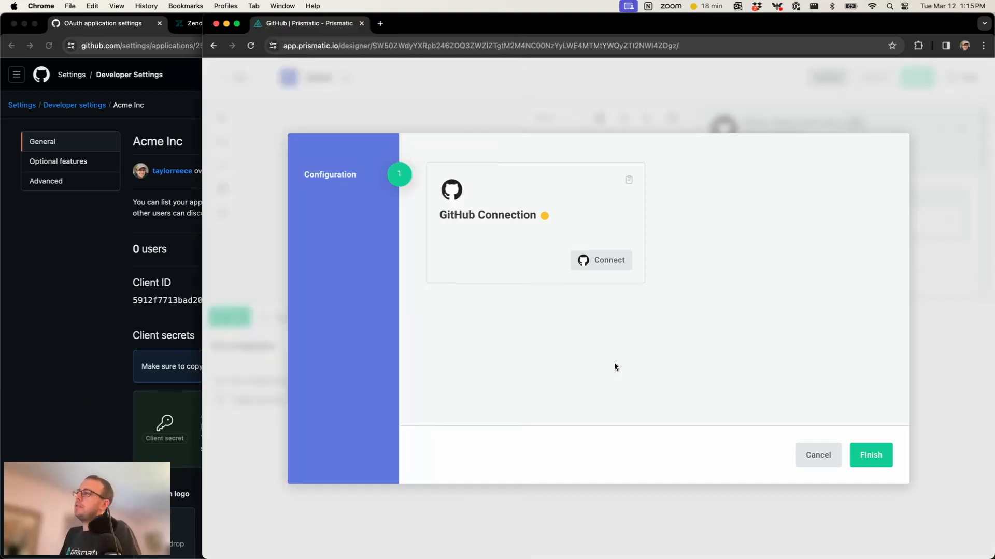
{"action": "left_click", "coordinate": [600, 260]}
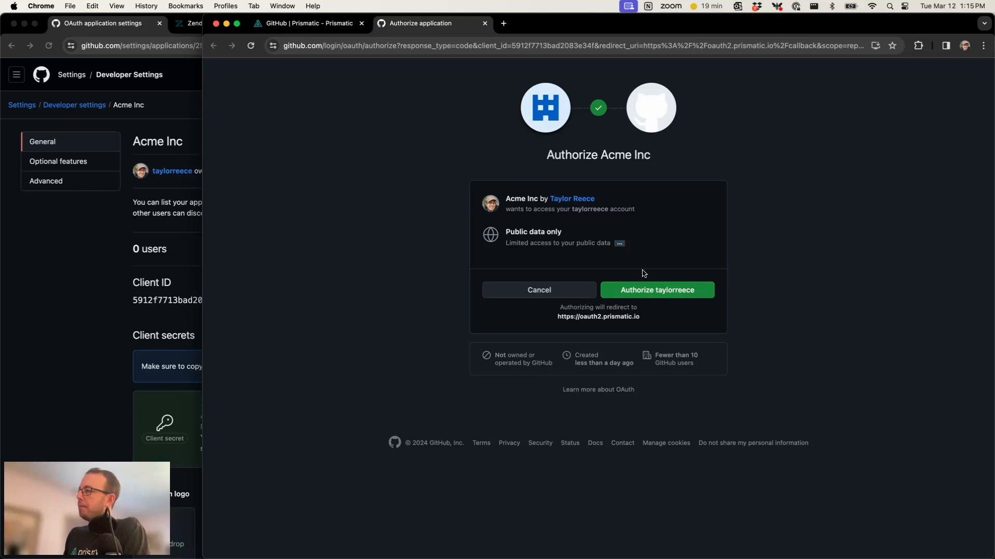
{"action": "left_click", "coordinate": [656, 290]}
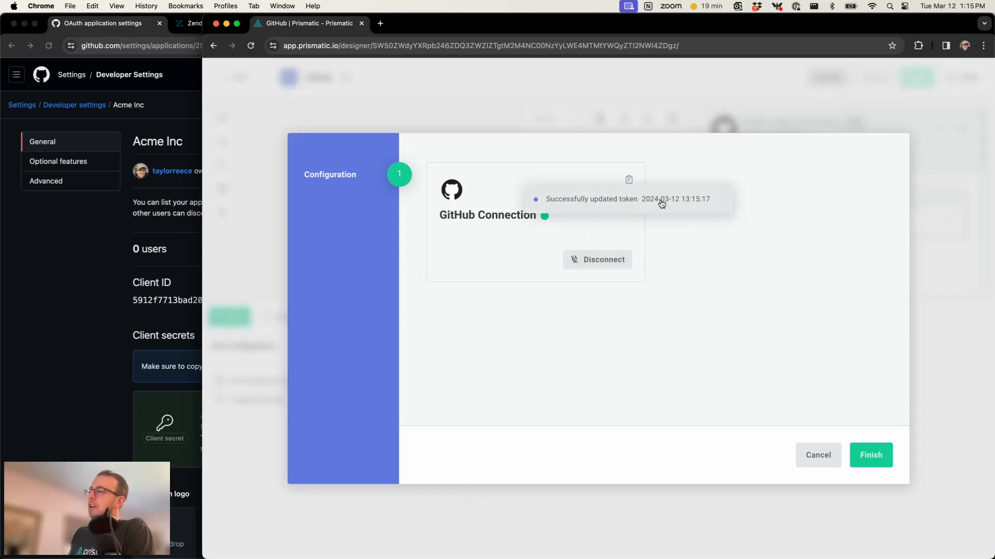
{"action": "left_click", "coordinate": [856, 451]}
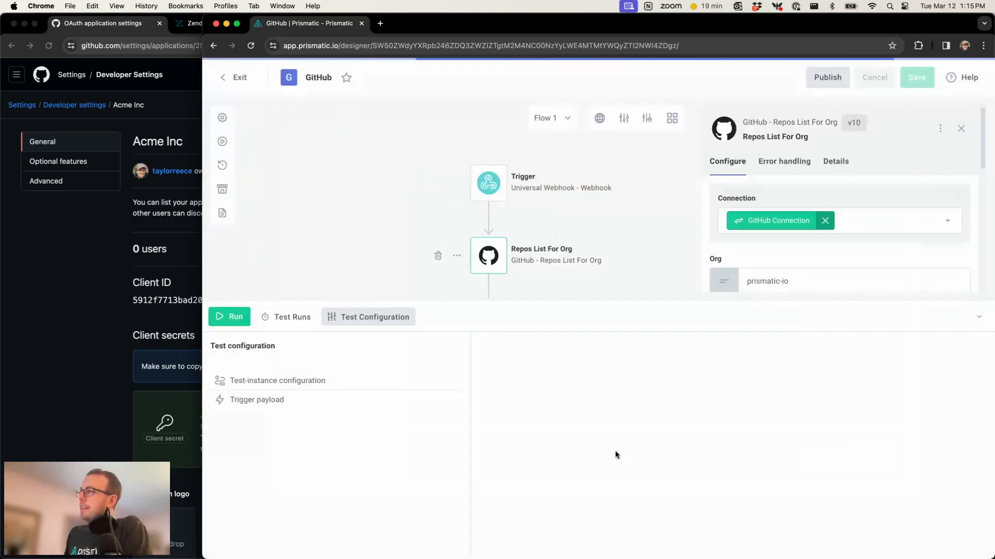
- Run a test of the flow and expand the first result in the Repos List For Org step's output
{"action": "left_click", "coordinate": [231, 317]}
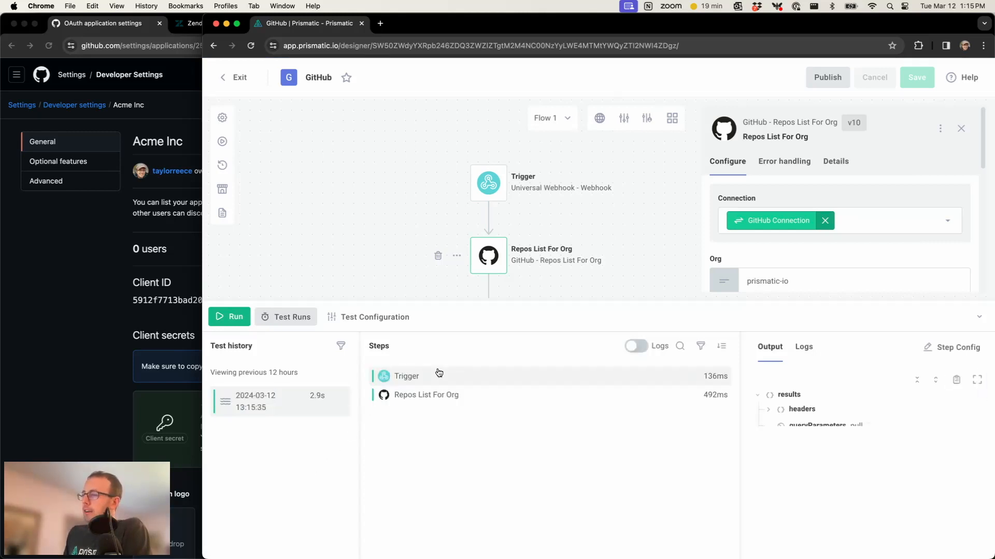
{"action": "left_click", "coordinate": [429, 395]}
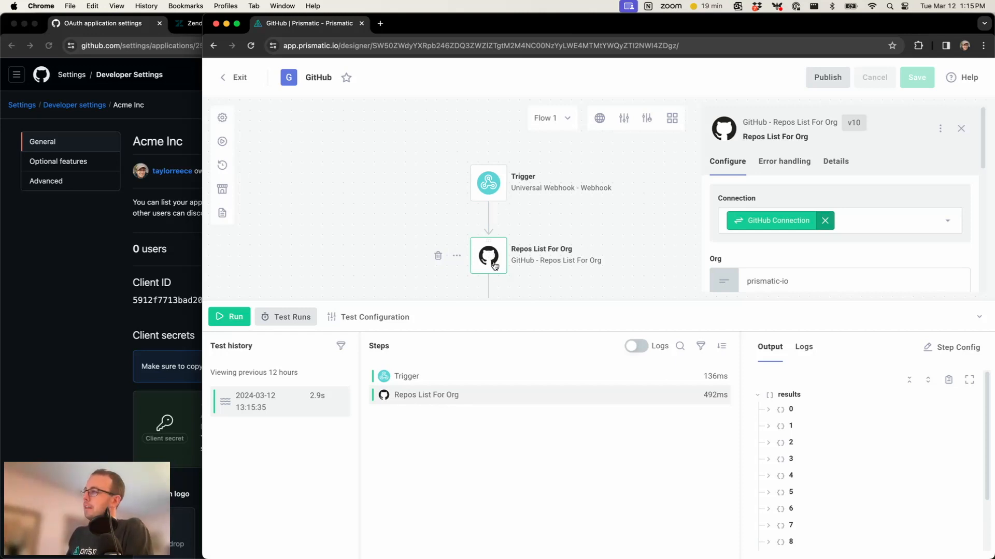
{"action": "left_click", "coordinate": [770, 410]}
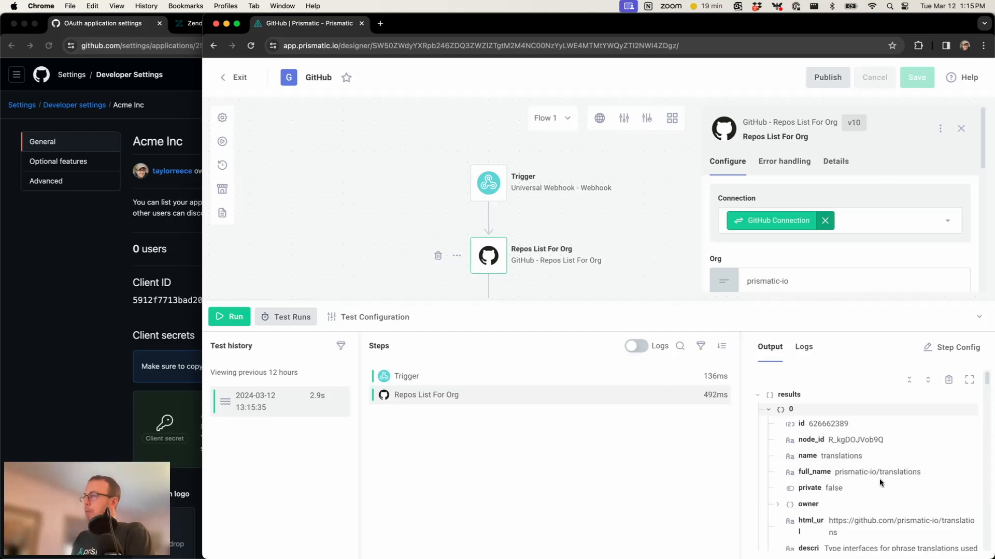
{"action": "left_click_drag", "start_coordinate": [429, 298], "coordinate": [442, 457]}
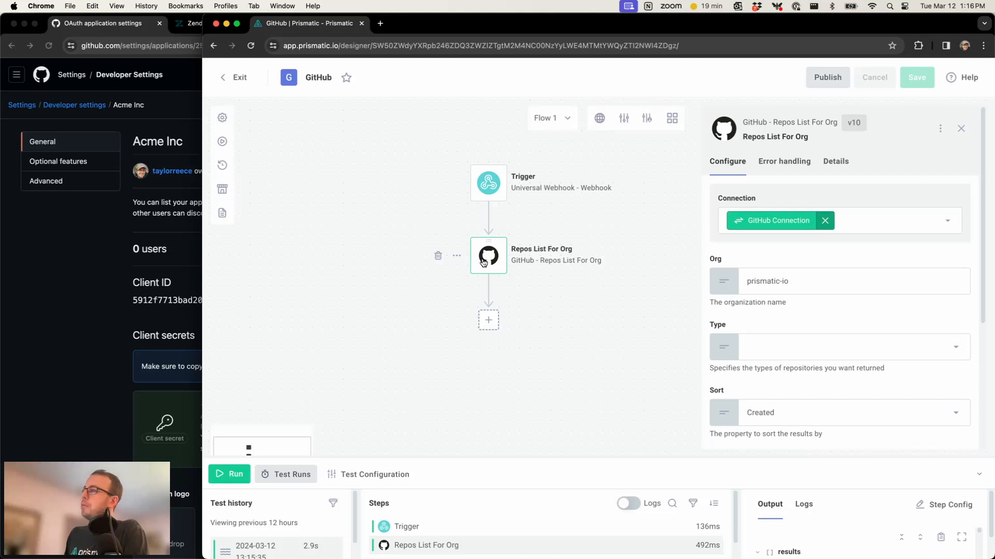
- Switch to the Zendesk API's OAuth clients page and start a new OAuth client with the client name Acme Inc
{"action": "left_click", "coordinate": [111, 338]}
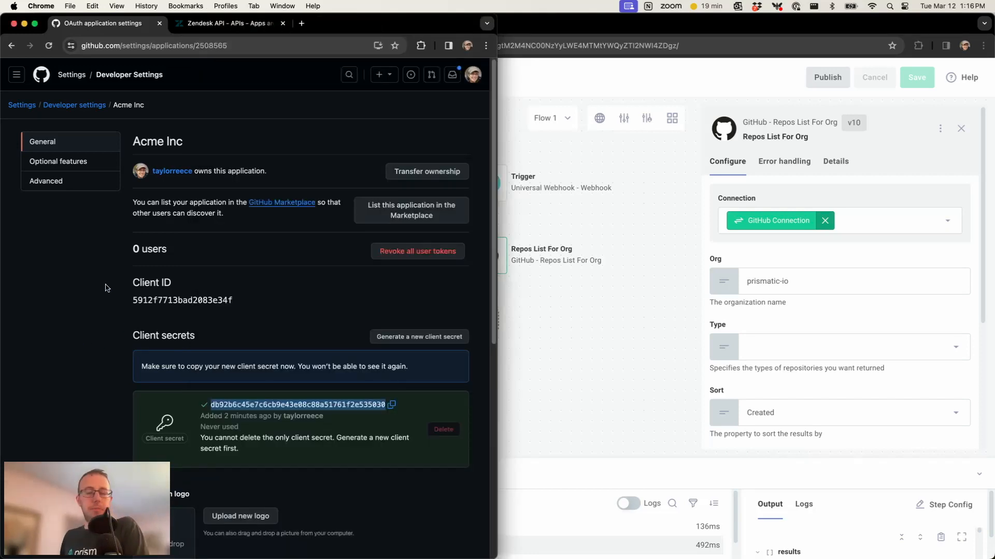
{"action": "left_click", "coordinate": [228, 23]}
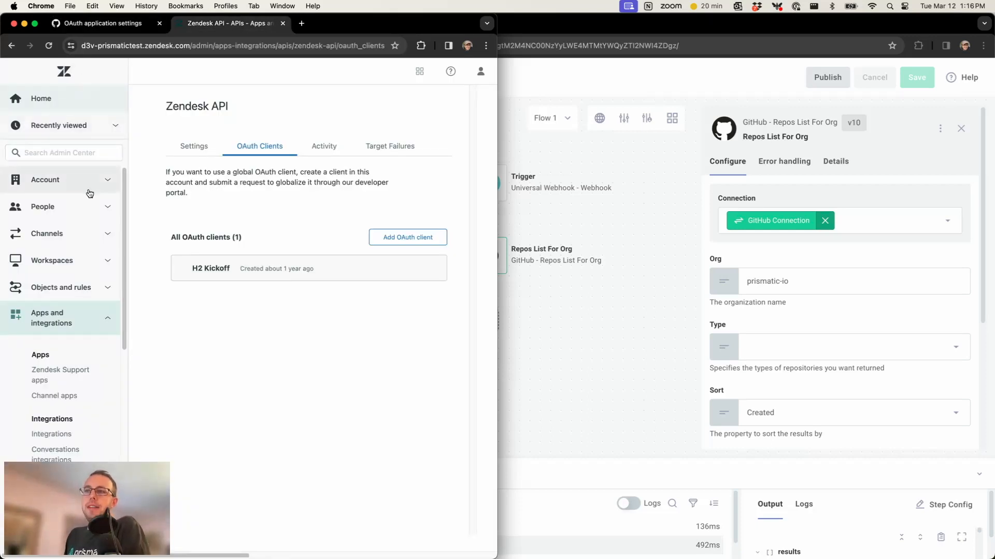
{"action": "scroll", "coordinate": [58, 326], "scroll_direction": "down", "scroll_amount": 3}
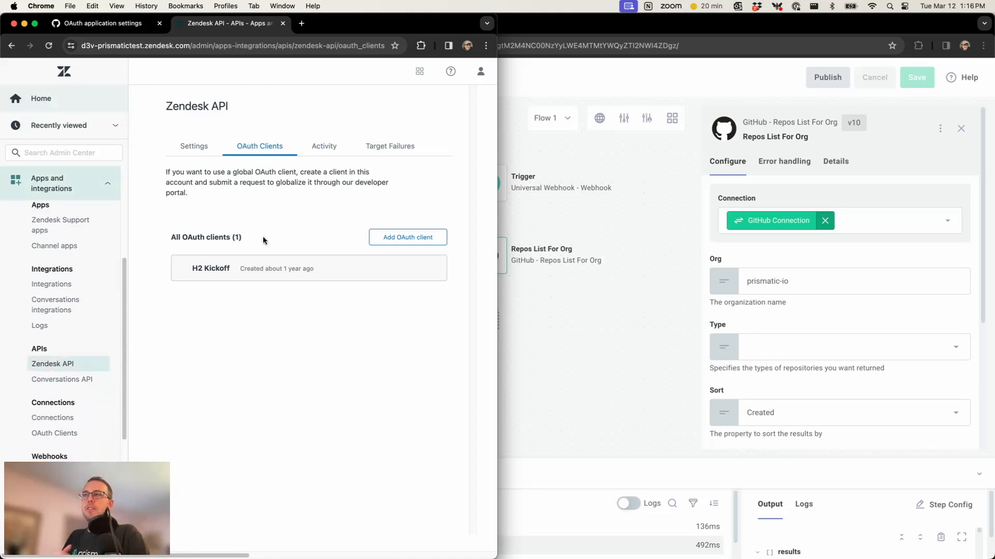
{"action": "left_click", "coordinate": [409, 236]}
{"action": "left_click", "coordinate": [389, 302]}
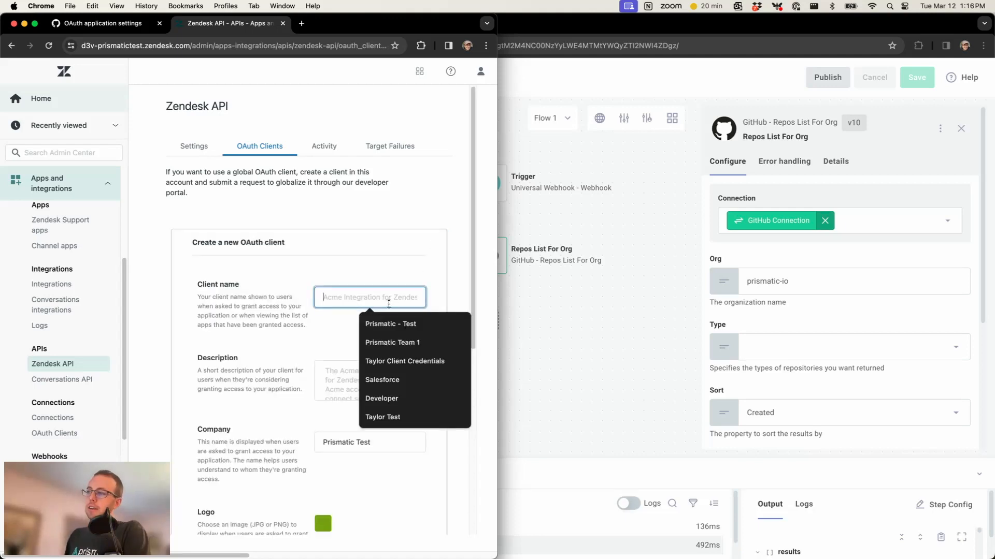
{"action": "type", "text": "Acme Inc"}
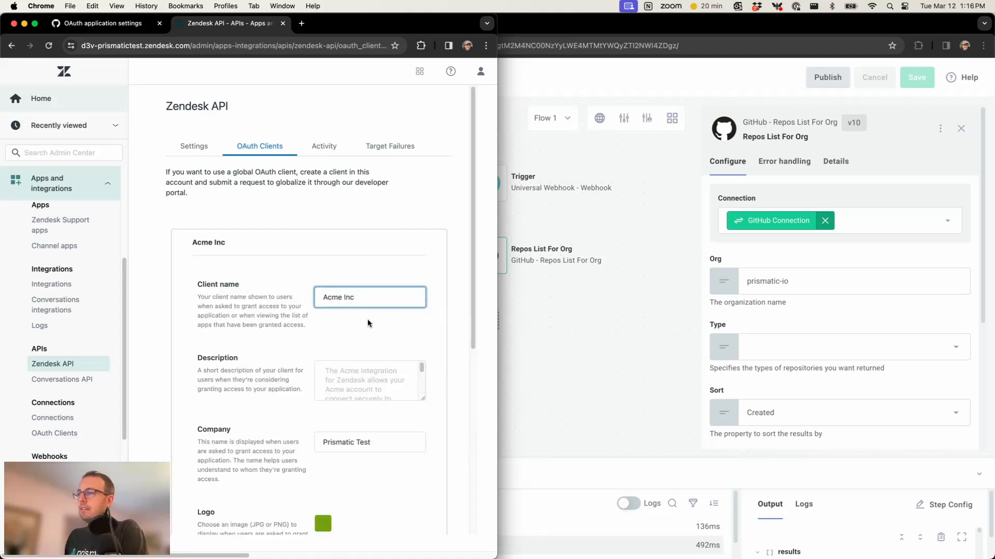
- Set the company of the new Zendesk OAuth client to Acme Inc
{"action": "scroll", "coordinate": [365, 324], "scroll_direction": "down", "scroll_amount": 5}
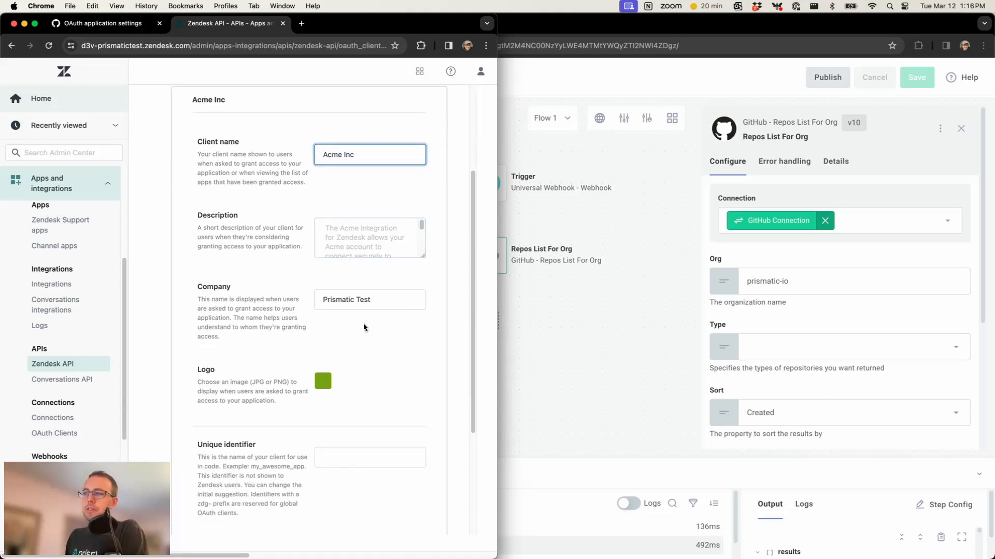
{"action": "left_click_drag", "start_coordinate": [390, 221], "coordinate": [216, 219]}
{"action": "type", "text": "Acme Inc"}
{"action": "key", "text": "Tab"}
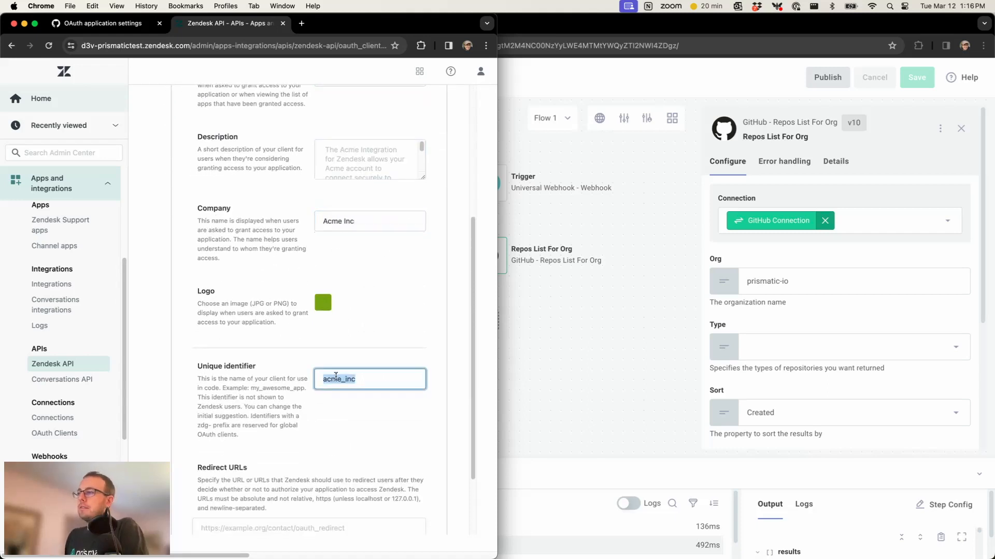
{"action": "scroll", "coordinate": [260, 434], "scroll_direction": "down", "scroll_amount": 3}
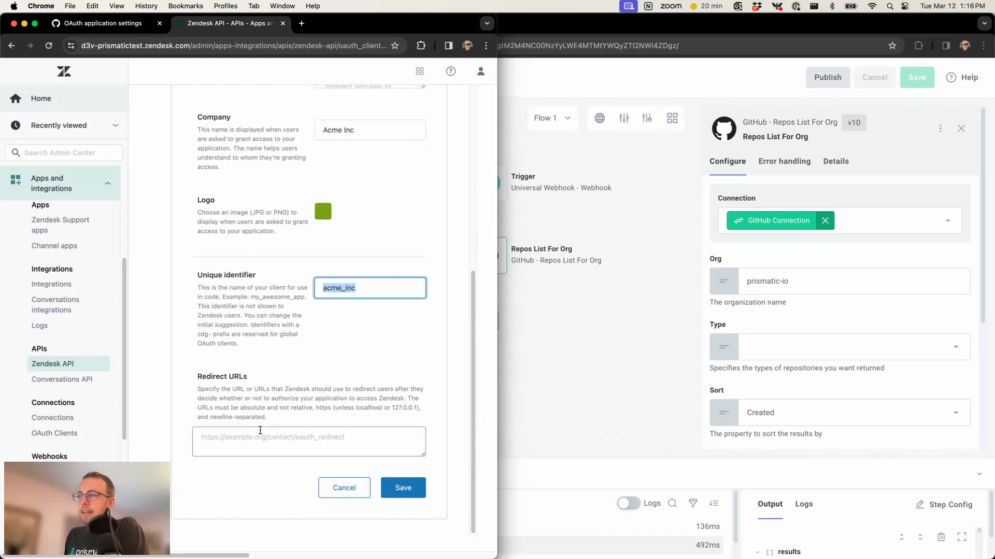
{"action": "left_click_drag", "start_coordinate": [186, 272], "coordinate": [262, 355]}
{"action": "left_click", "coordinate": [264, 361]}
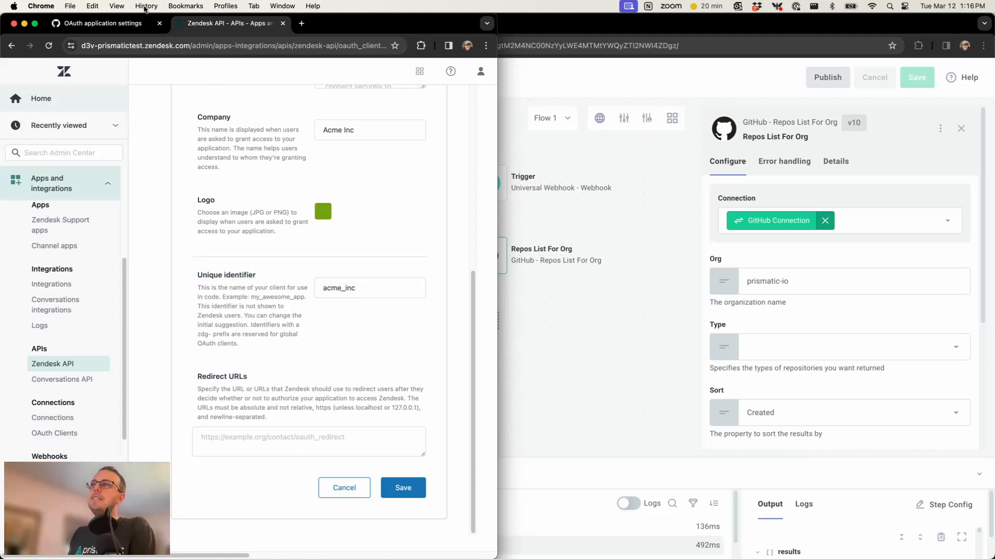
{"action": "left_click", "coordinate": [136, 23]}
{"action": "left_click", "coordinate": [224, 23]}
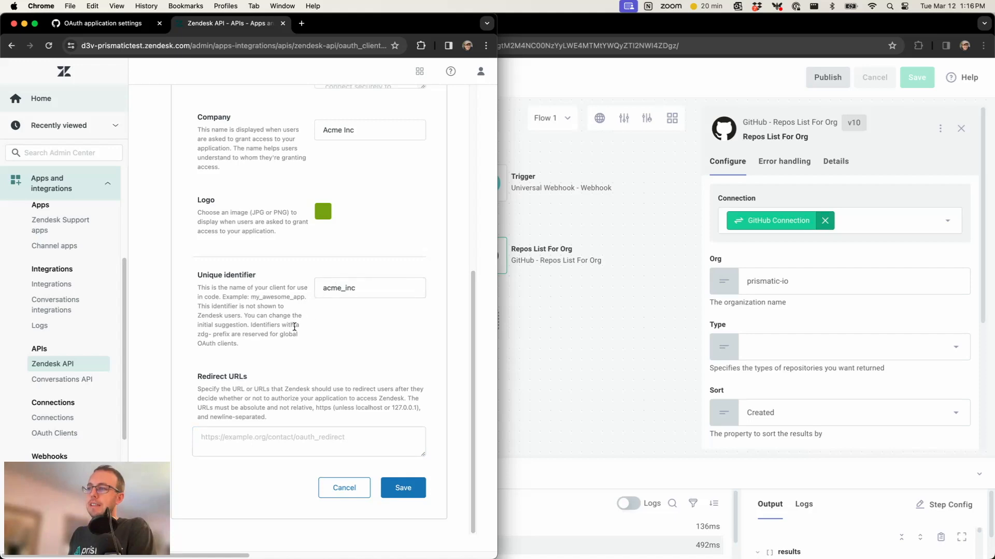
{"action": "left_click", "coordinate": [320, 438]}
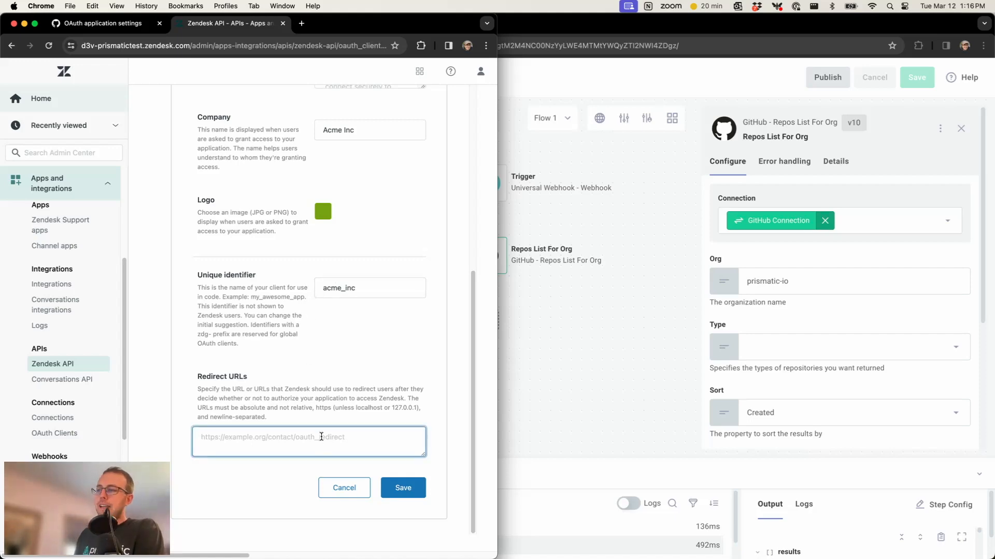
{"action": "left_click", "coordinate": [140, 24]}
{"action": "scroll", "coordinate": [311, 461], "scroll_direction": "down", "scroll_amount": 10}
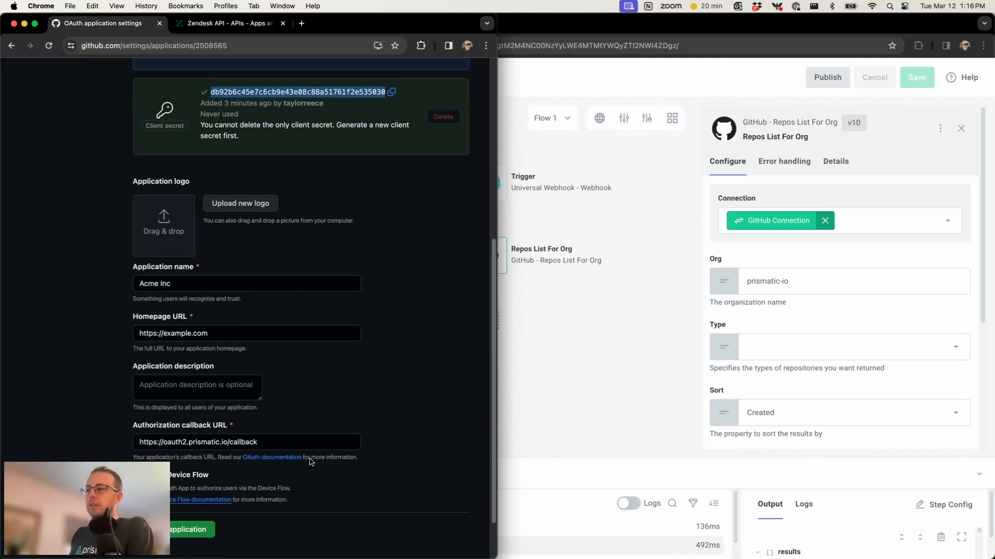
{"action": "triple_click", "coordinate": [248, 381]}
{"action": "key", "text": "super+c"}
{"action": "key", "text": "ctrl+Tab"}
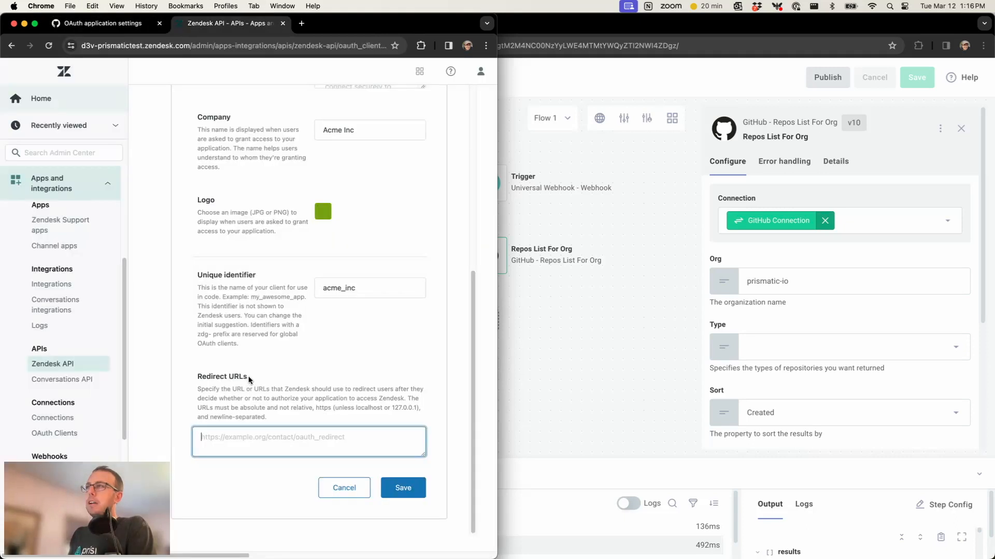
{"action": "key", "text": "super+v"}
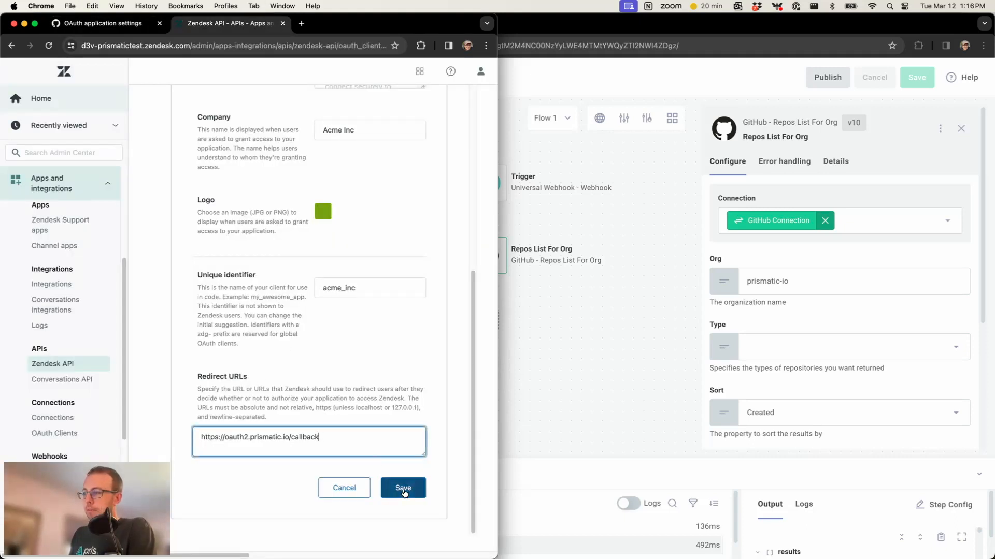
- Save the new Zendesk OAuth client, confirm the creation and reveal its generated secret token
{"action": "left_click", "coordinate": [402, 487]}
{"action": "left_click", "coordinate": [423, 329]}
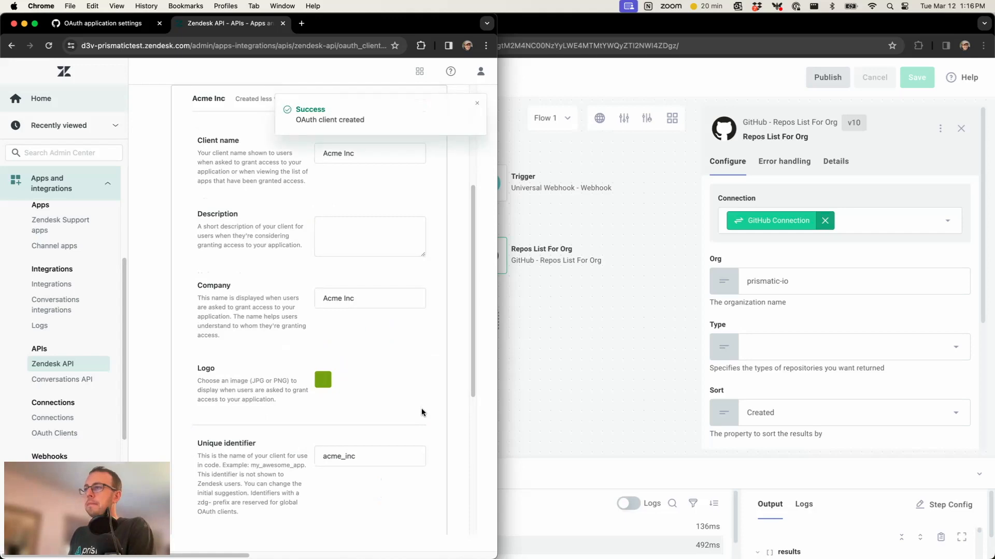
{"action": "scroll", "coordinate": [396, 400], "scroll_direction": "down", "scroll_amount": 10}
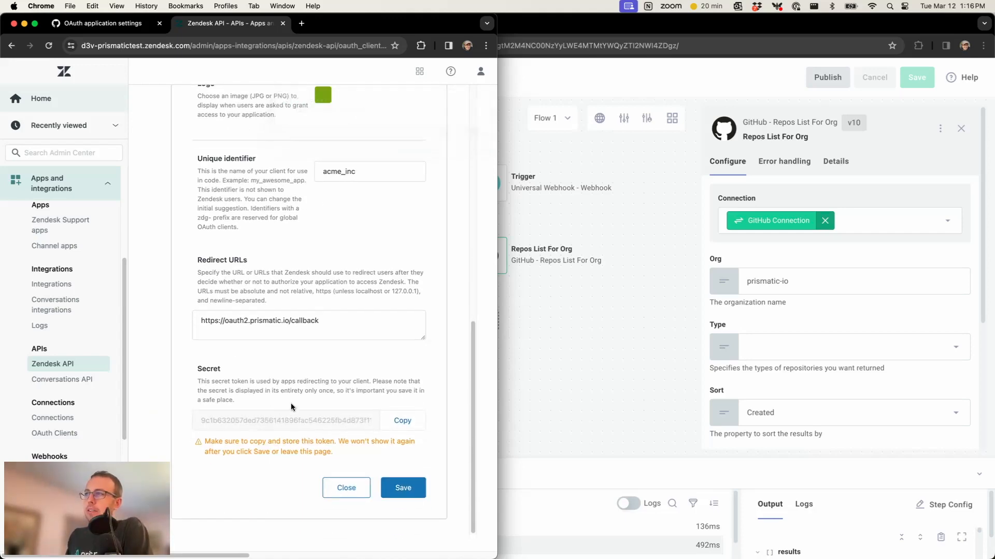
- Switch to the Prismatic integration designer and add a Zendesk List Tickets step after Repos List For Org
{"action": "left_click", "coordinate": [652, 300]}
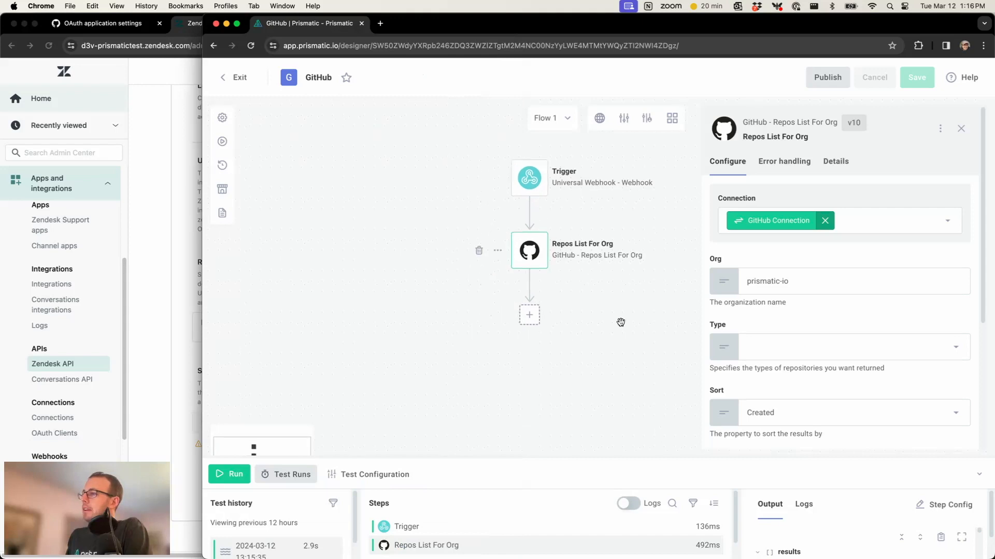
{"action": "left_click", "coordinate": [529, 315]}
{"action": "type", "text": "zend"}
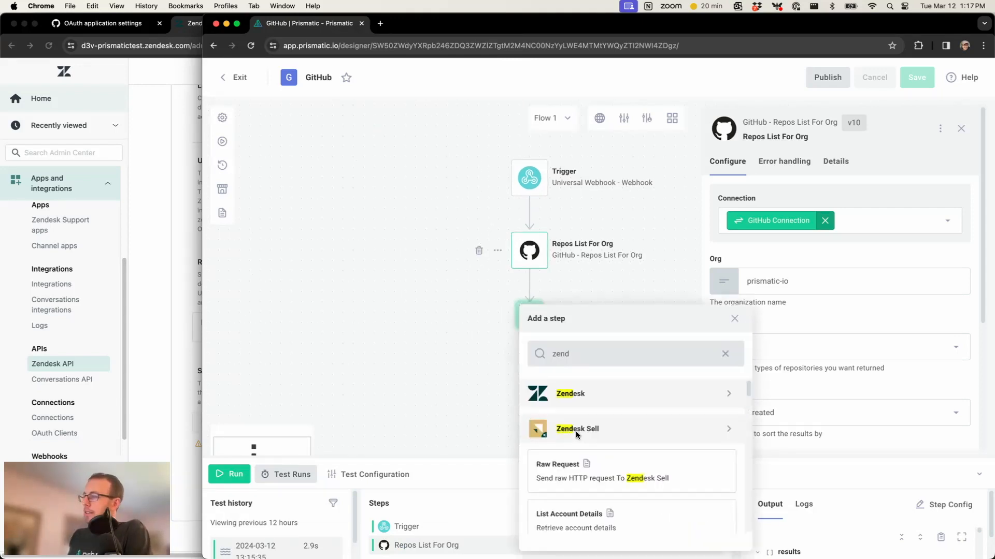
{"action": "left_click", "coordinate": [601, 395]}
{"action": "type", "text": "list ti"}
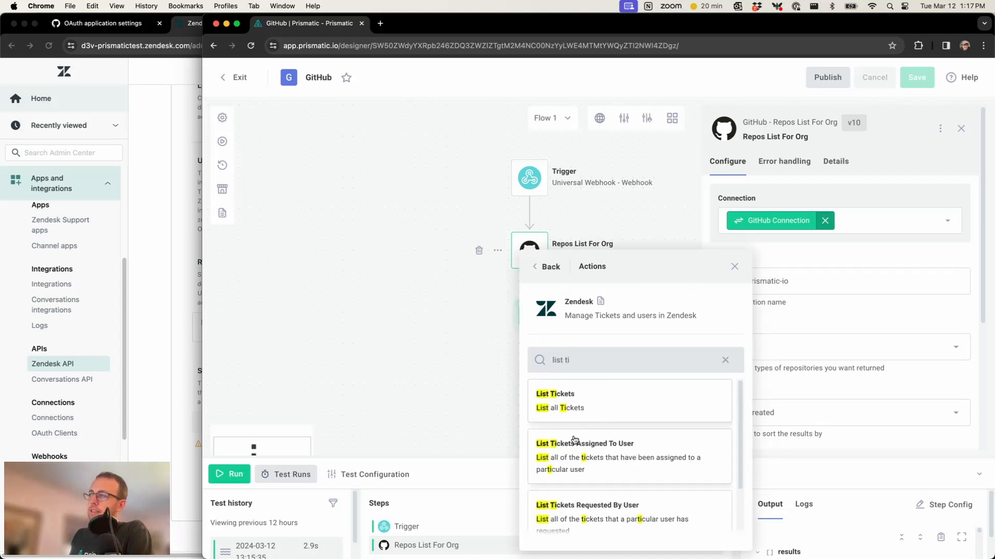
{"action": "left_click", "coordinate": [592, 411]}
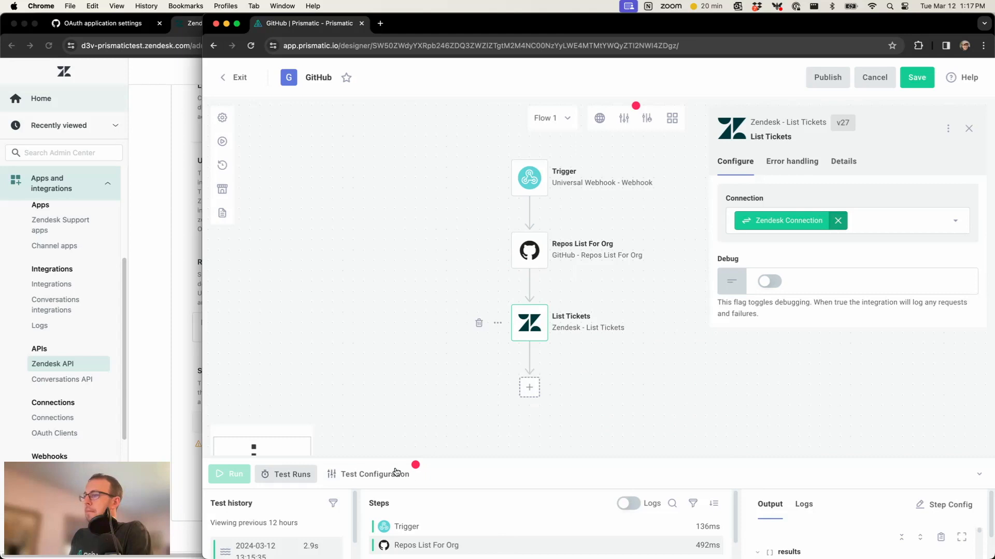
{"action": "left_click", "coordinate": [623, 118]}
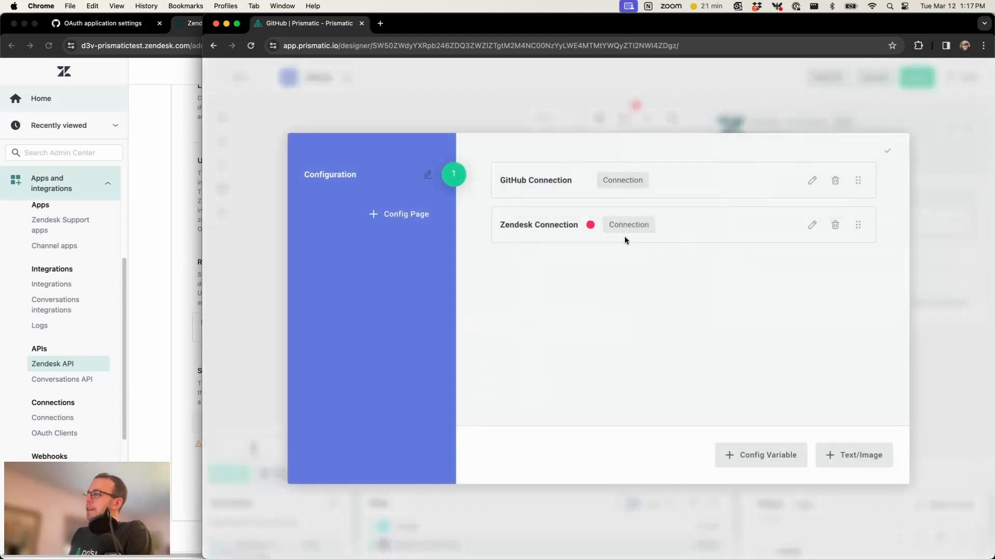
{"action": "left_click", "coordinate": [812, 225]}
{"action": "scroll", "coordinate": [769, 383], "scroll_direction": "down", "scroll_amount": 5}
{"action": "scroll", "coordinate": [777, 394], "scroll_direction": "down", "scroll_amount": 2}
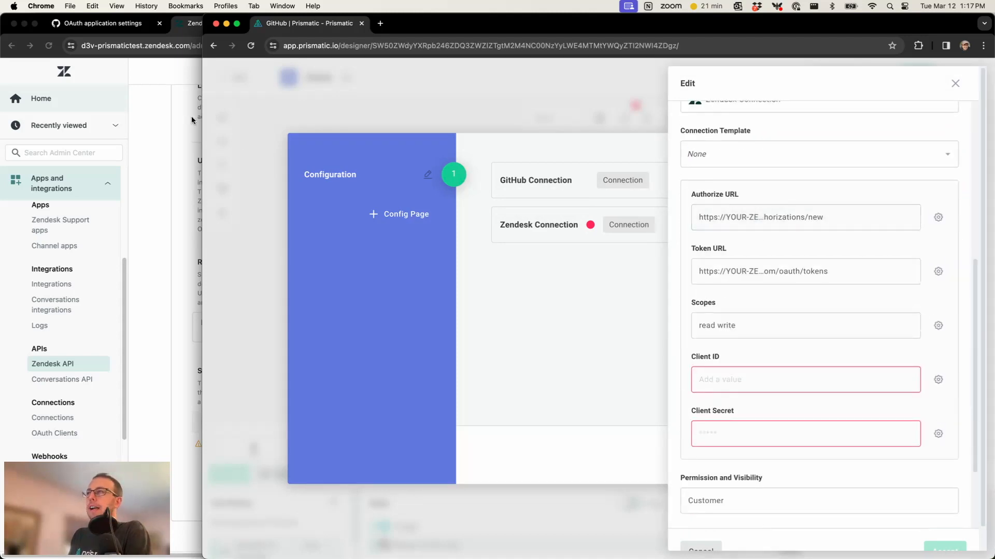
{"action": "left_click", "coordinate": [128, 92]}
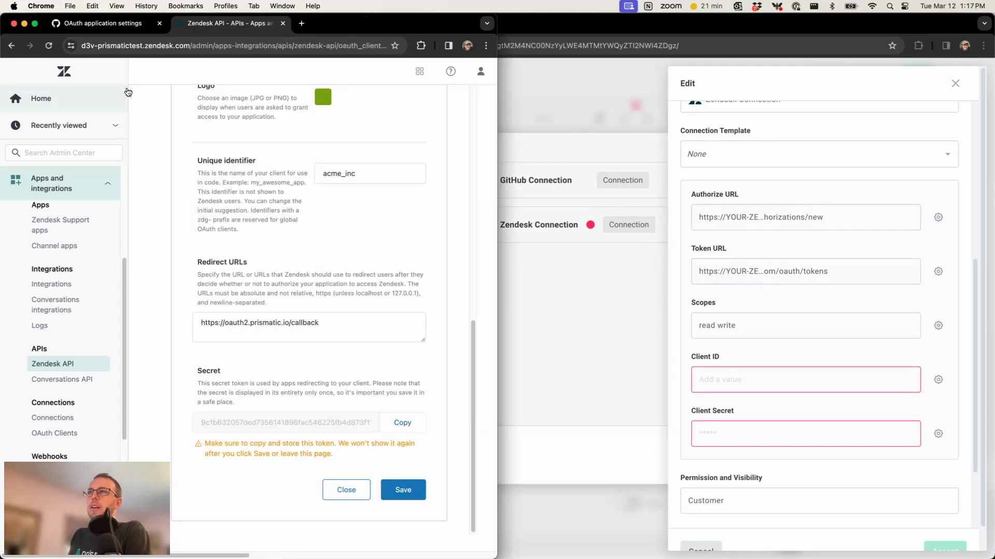
{"action": "left_click_drag", "start_coordinate": [141, 44], "coordinate": [82, 47]}
{"action": "key", "text": "super+c"}
{"action": "left_click", "coordinate": [765, 235]}
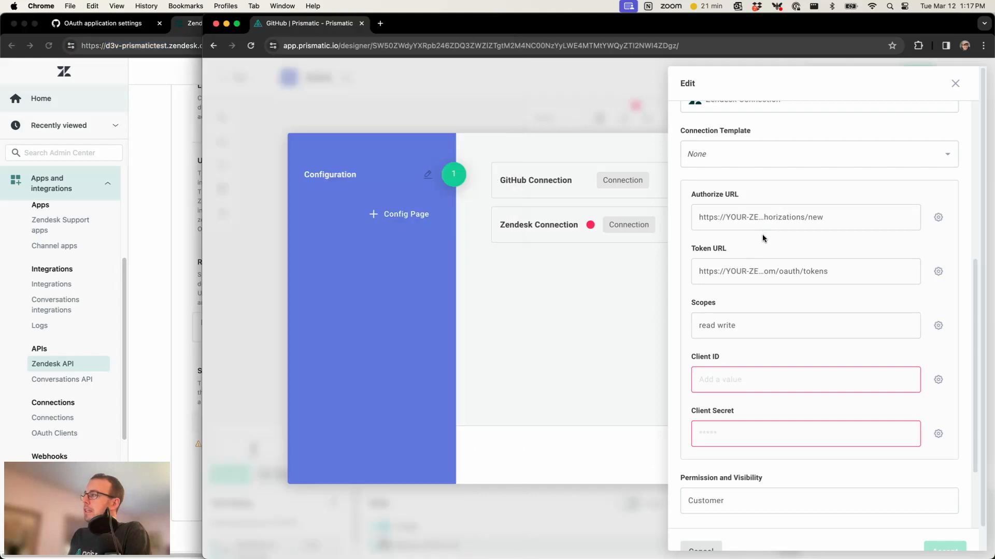
{"action": "left_click", "coordinate": [763, 228]}
{"action": "left_click_drag", "start_coordinate": [729, 280], "coordinate": [643, 279]}
{"action": "key", "text": "super+v"}
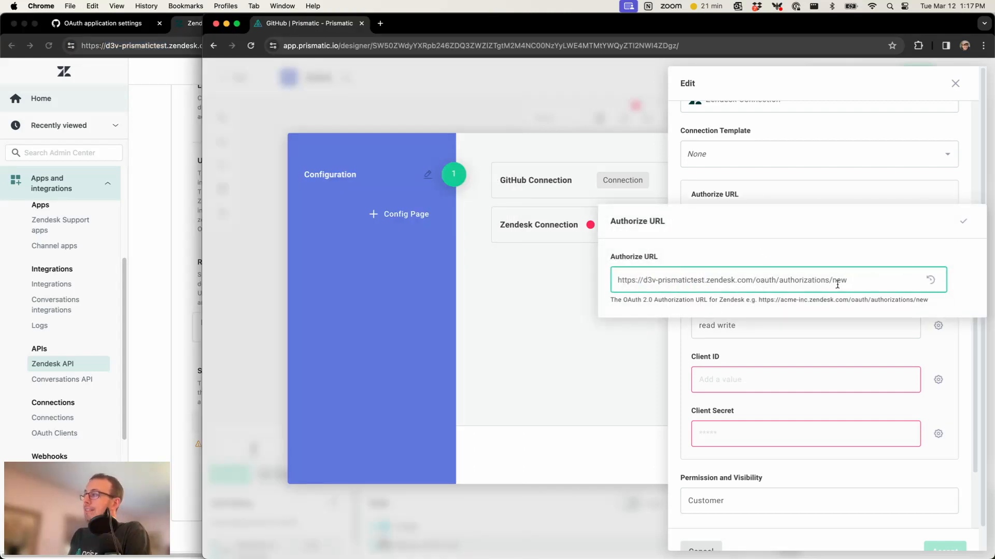
{"action": "left_click", "coordinate": [963, 221]}
{"action": "left_click", "coordinate": [737, 280]}
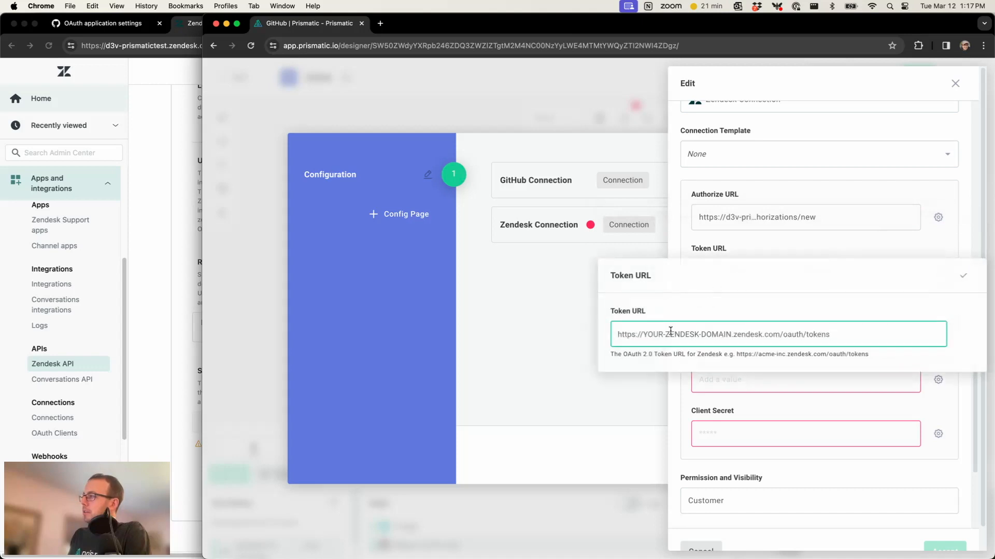
{"action": "left_click_drag", "start_coordinate": [642, 337], "coordinate": [733, 338]}
{"action": "key", "text": "super+v"}
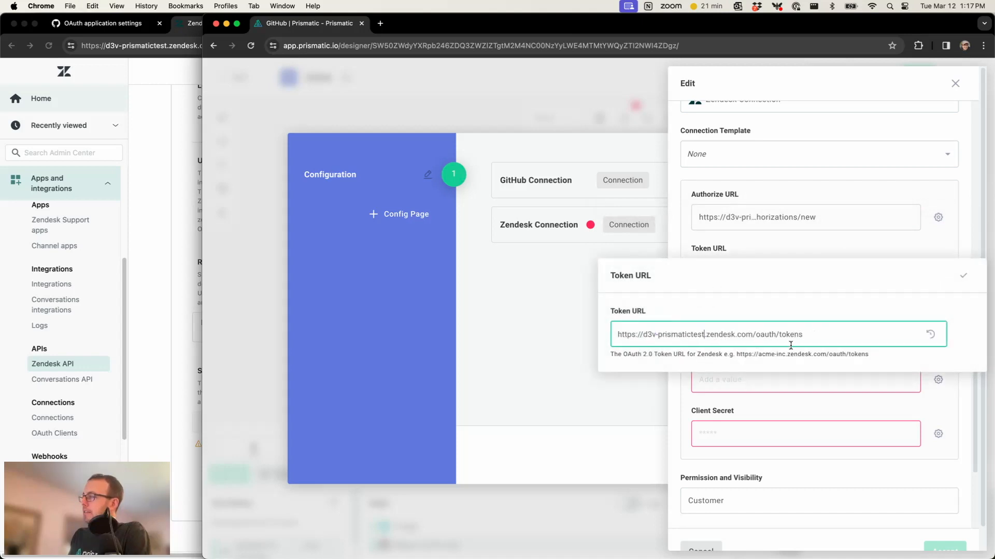
{"action": "left_click", "coordinate": [962, 275]}
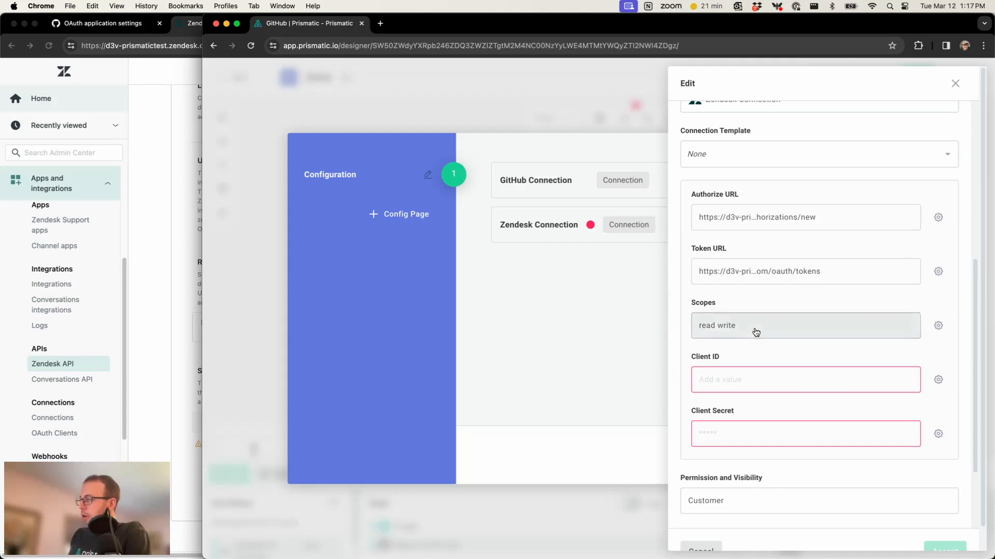
- Copy the Zendesk OAuth client's unique identifier acme_inc into the Zendesk Connection's Client ID
{"action": "left_click", "coordinate": [159, 334]}
{"action": "double_click", "coordinate": [369, 179]}
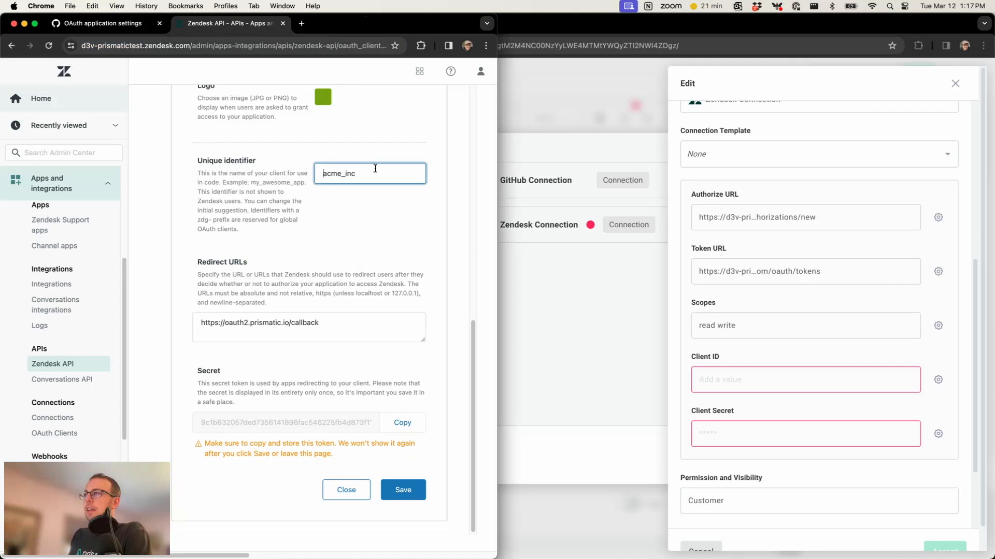
{"action": "left_click", "coordinate": [749, 380]}
{"action": "key", "text": "super+v"}
{"action": "left_click", "coordinate": [948, 372]}
- Copy the Zendesk OAuth client's secret token into the Zendesk Connection's Client Secret, then accept the connection and close the configuration
{"action": "left_click", "coordinate": [168, 307]}
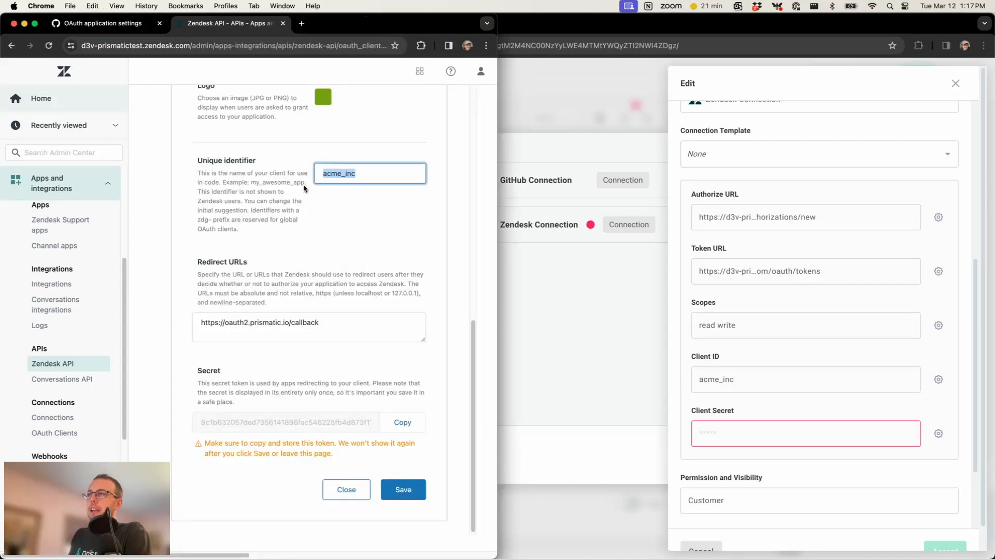
{"action": "left_click", "coordinate": [231, 371]}
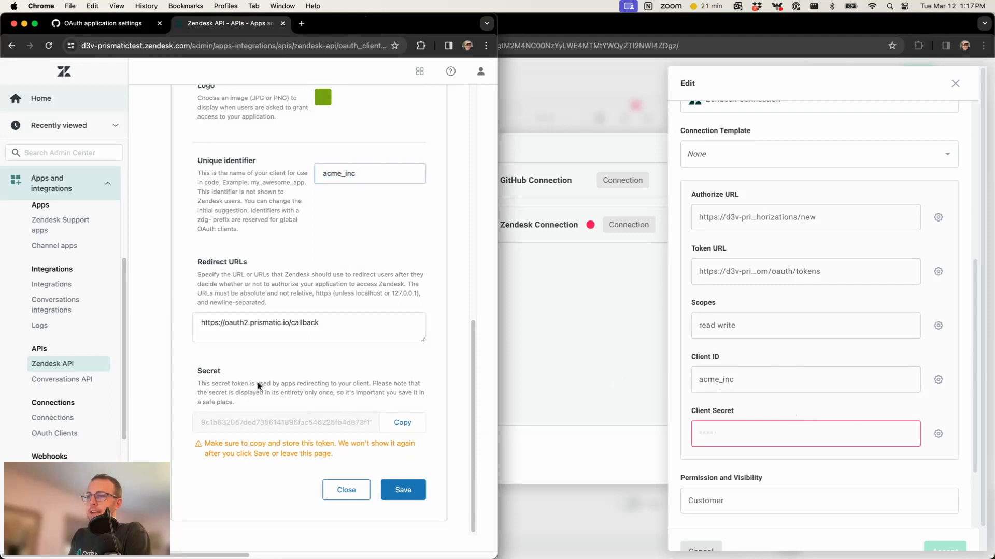
{"action": "left_click", "coordinate": [403, 423]}
{"action": "left_click", "coordinate": [799, 431]}
{"action": "left_click", "coordinate": [799, 431]}
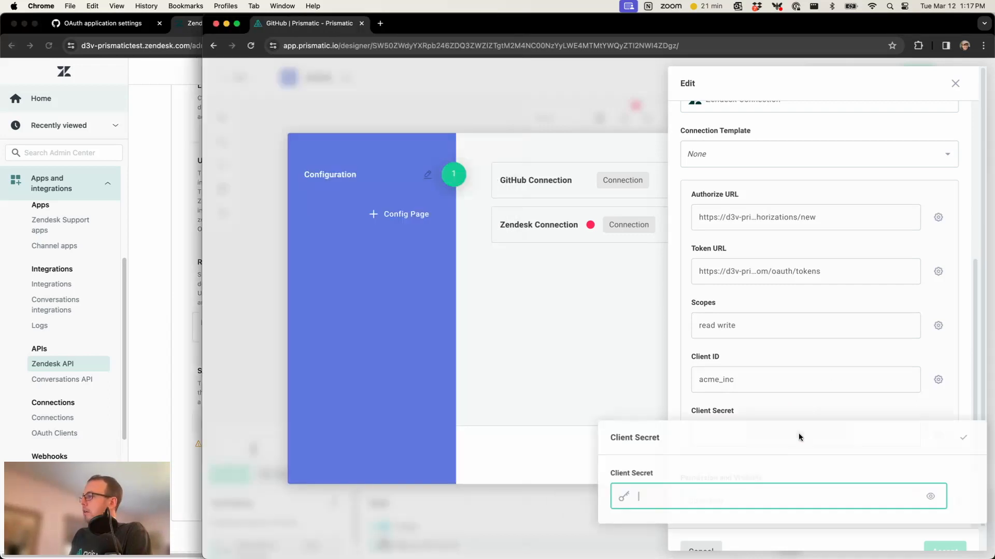
{"action": "key", "text": "super+v"}
{"action": "left_click", "coordinate": [960, 436]}
{"action": "left_click", "coordinate": [940, 547]}
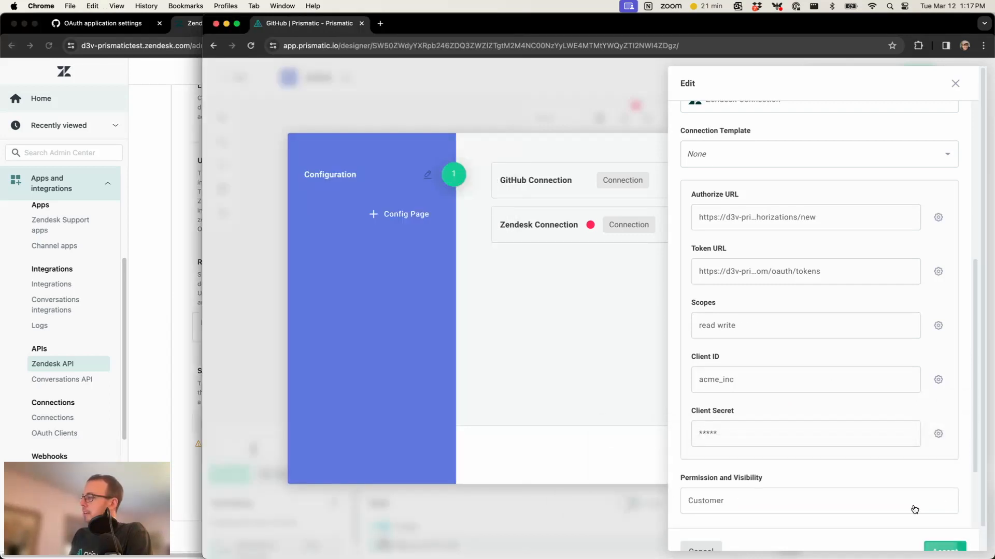
{"action": "left_click", "coordinate": [887, 151]}
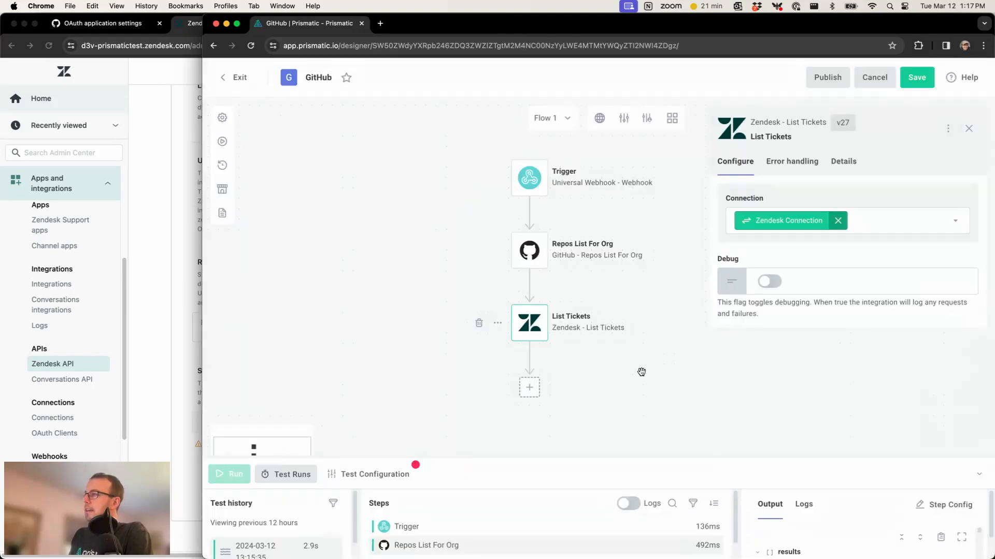
- Save the integration and open its test-instance configuration
{"action": "left_click", "coordinate": [336, 482]}
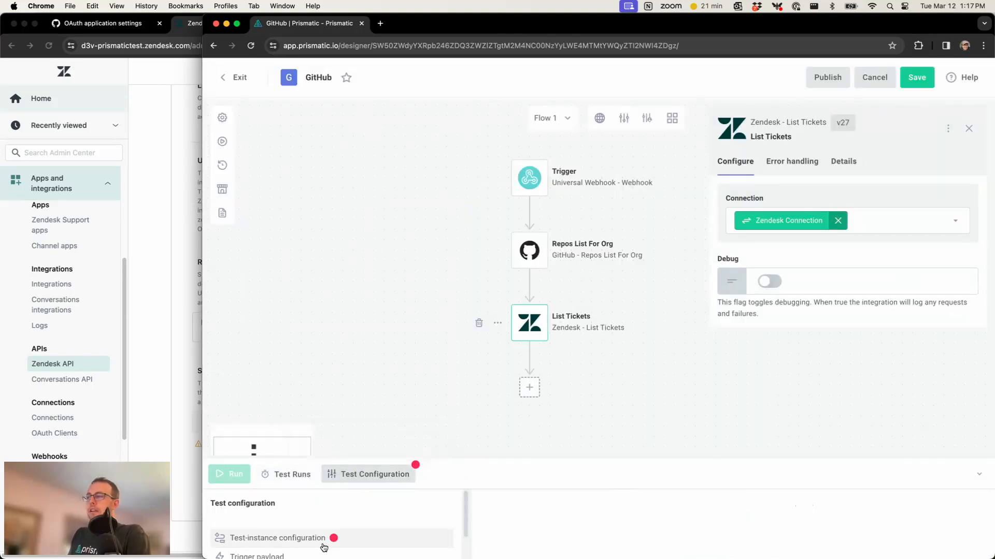
{"action": "left_click", "coordinate": [924, 78]}
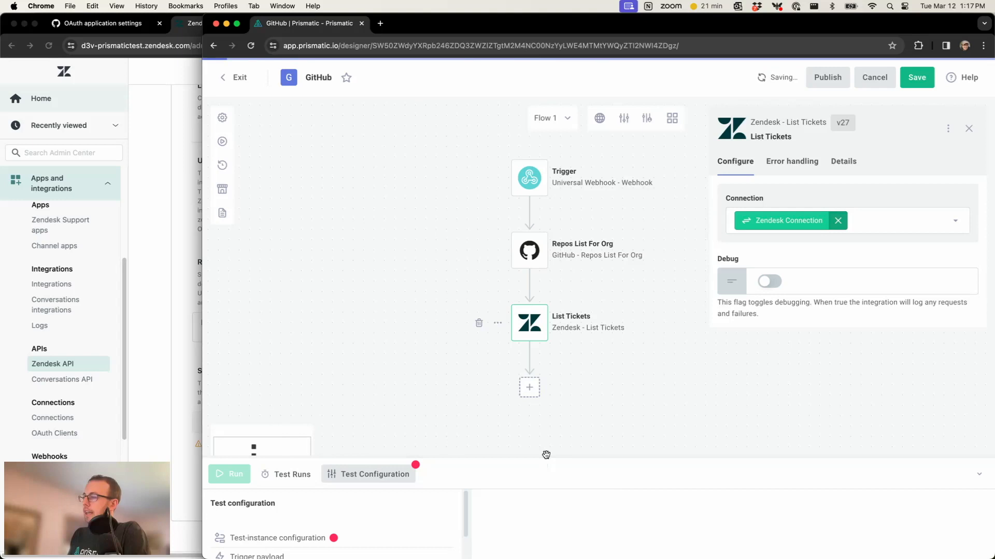
{"action": "left_click_drag", "start_coordinate": [546, 454], "coordinate": [557, 308]}
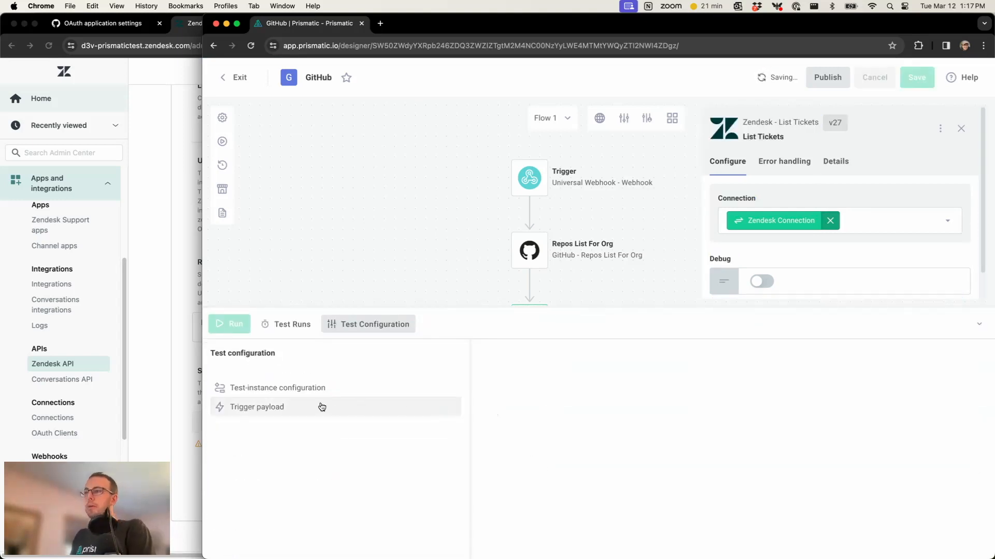
{"action": "left_click", "coordinate": [307, 389]}
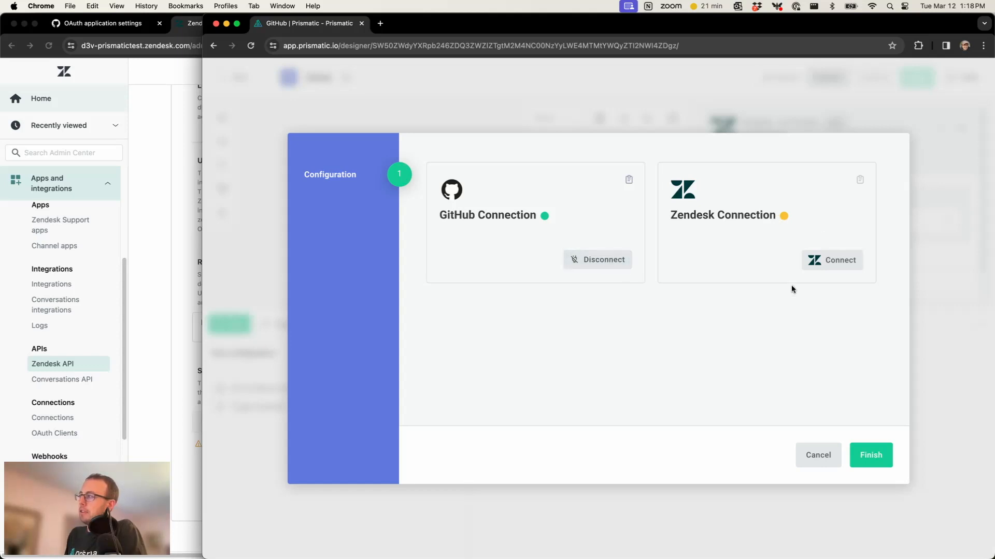
- Connect the test instance's Zendesk Connection, allow Acme Inc access to the Zendesk account, and finish the configuration
{"action": "left_click", "coordinate": [825, 264]}
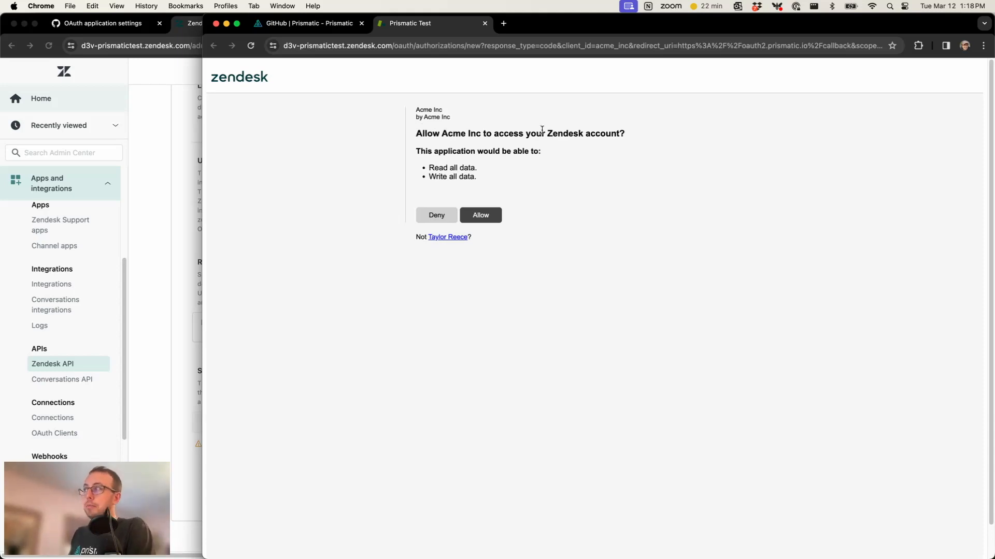
{"action": "left_click", "coordinate": [498, 216]}
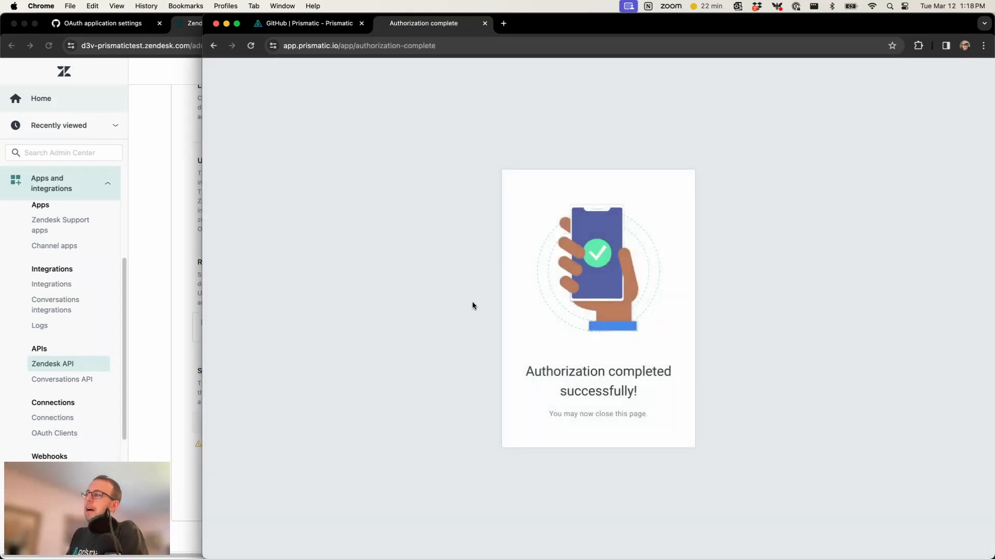
{"action": "key", "text": "super+w"}
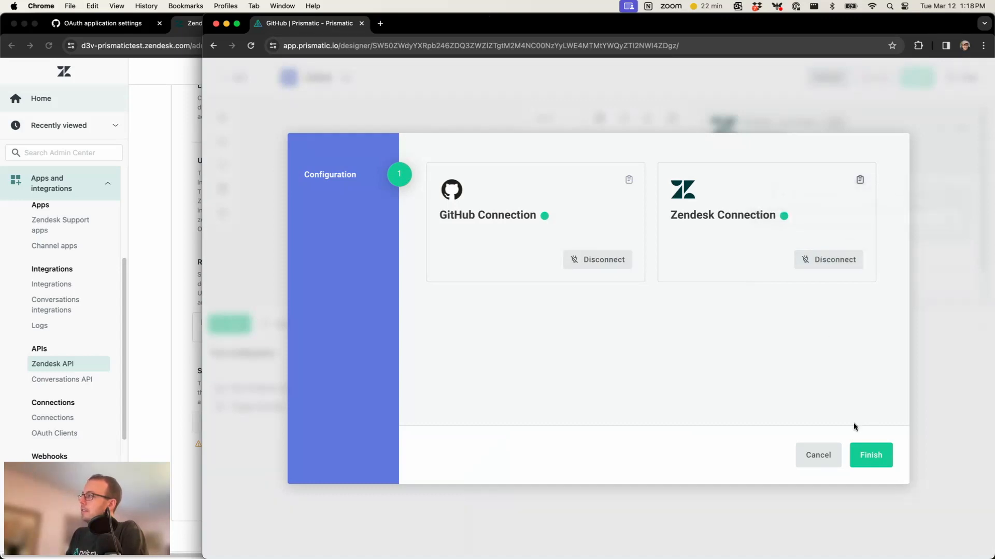
{"action": "left_click", "coordinate": [862, 459]}
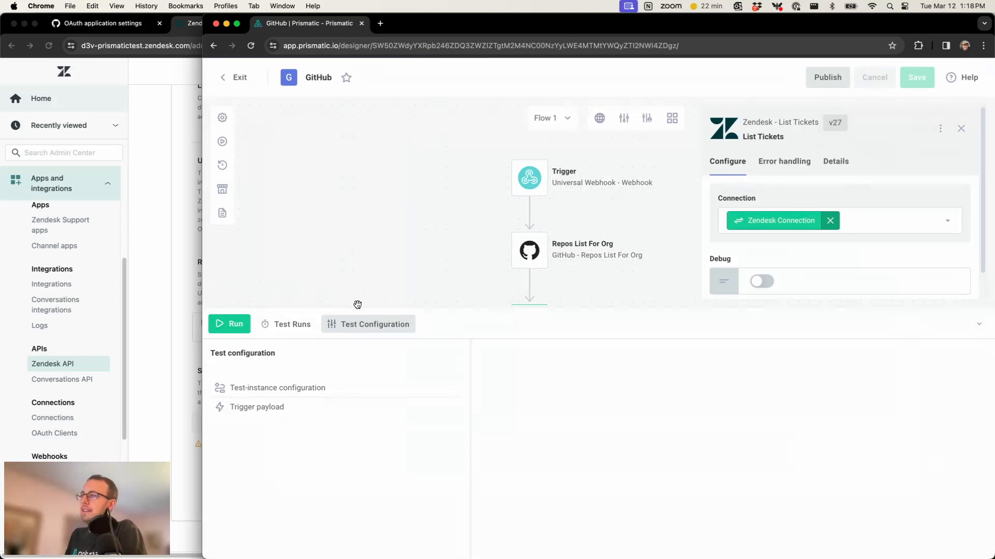
- Run a test of Flow 1 and enlarge the test results area
{"action": "left_click", "coordinate": [229, 324]}
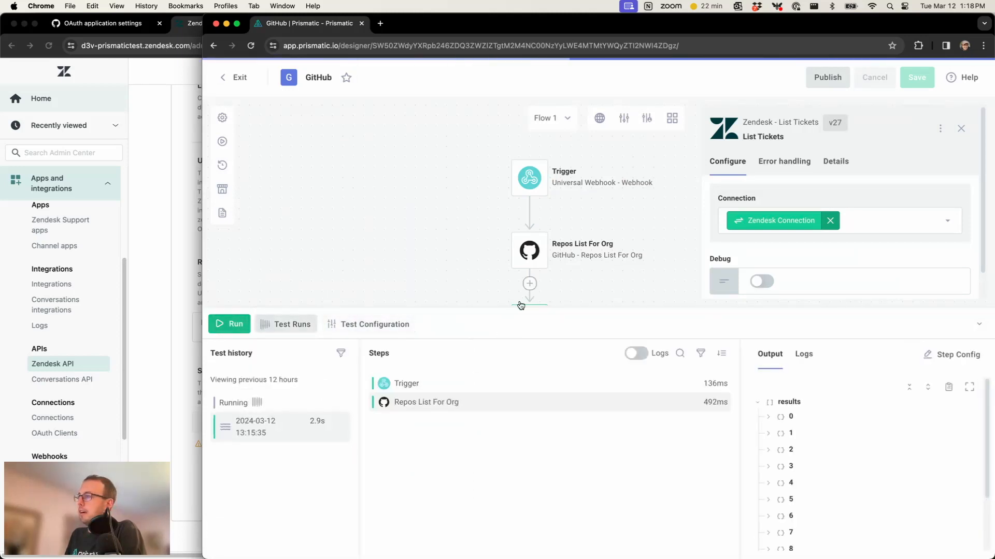
{"action": "left_click_drag", "start_coordinate": [521, 310], "coordinate": [526, 431]}
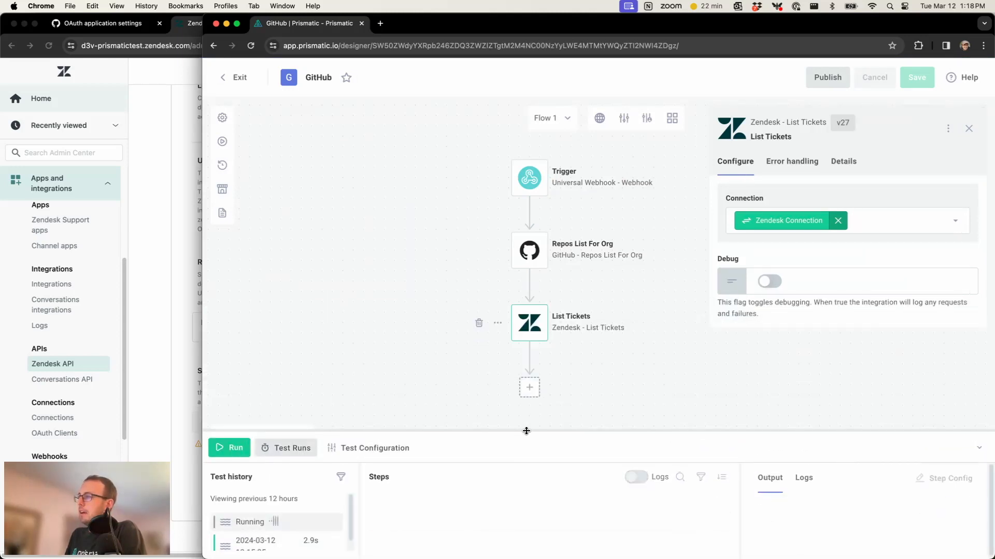
{"action": "left_click_drag", "start_coordinate": [526, 431], "coordinate": [539, 268]}
{"action": "left_click", "coordinate": [508, 358]}
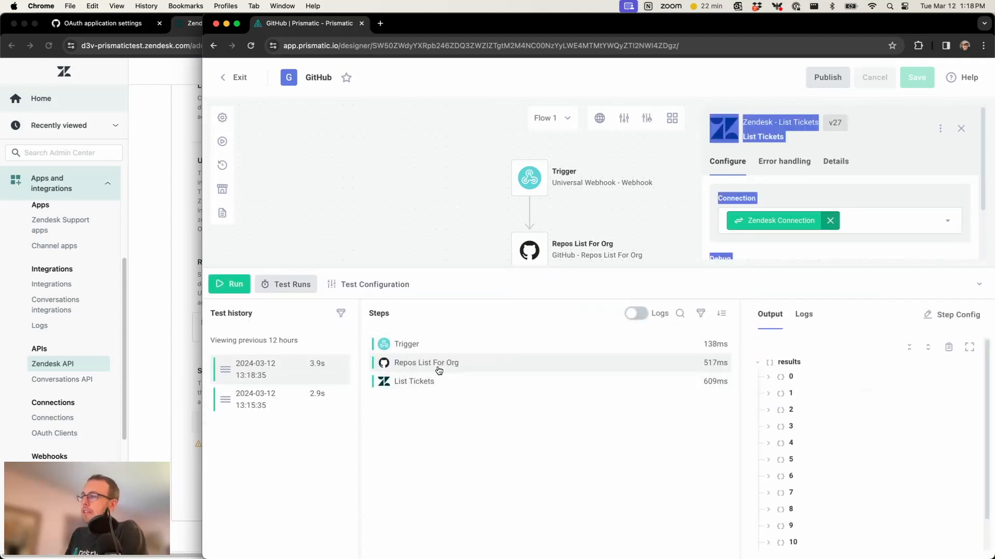
- Examine the first ticket in the List Tickets step's output and shrink the test results area again
{"action": "left_click", "coordinate": [430, 383]}
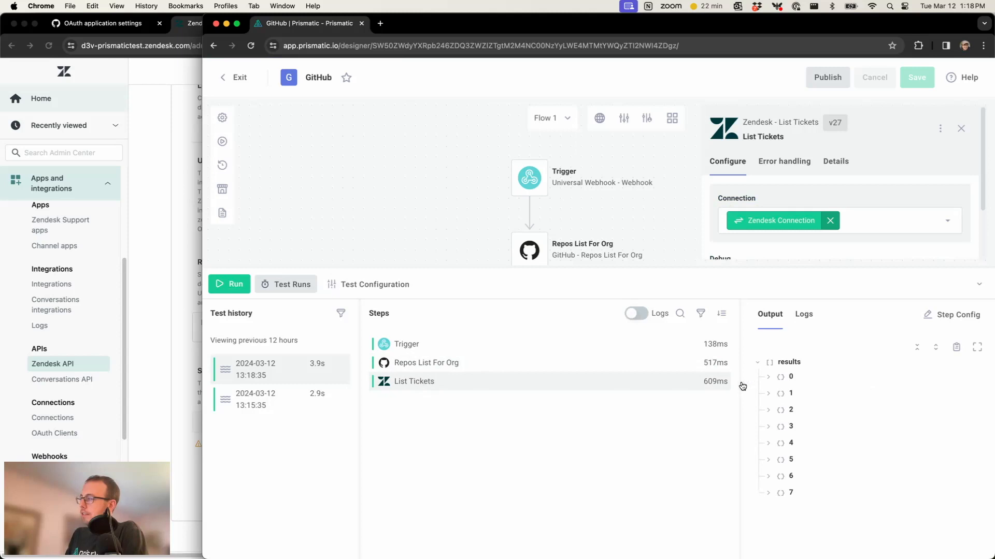
{"action": "left_click", "coordinate": [773, 382]}
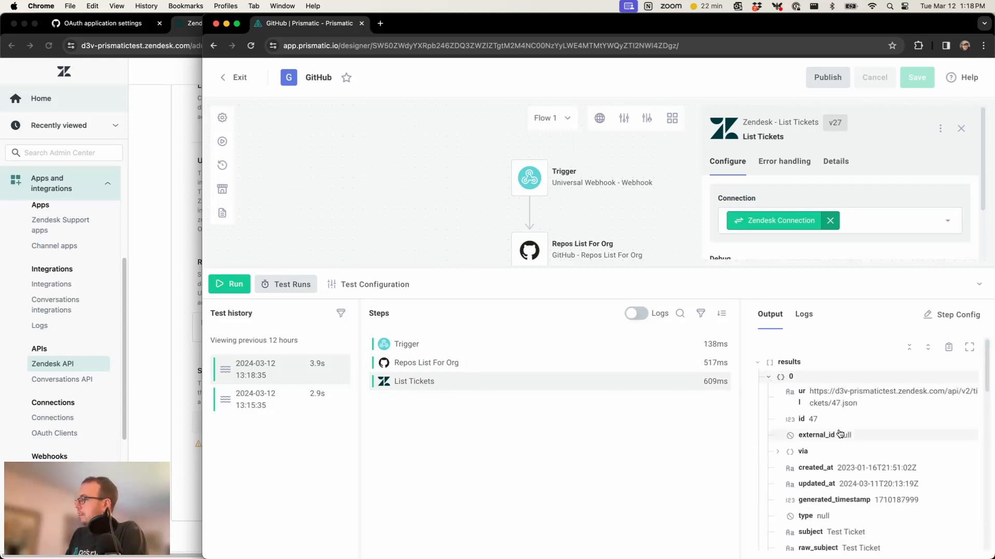
{"action": "scroll", "coordinate": [857, 435], "scroll_direction": "down", "scroll_amount": 3}
{"action": "scroll", "coordinate": [860, 434], "scroll_direction": "down", "scroll_amount": 5}
{"action": "scroll", "coordinate": [870, 450], "scroll_direction": "up", "scroll_amount": 10}
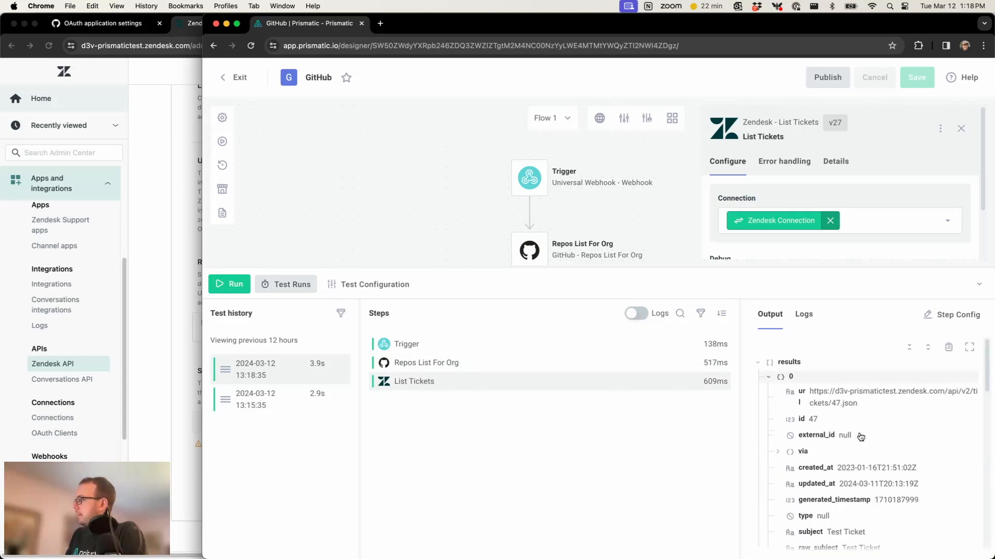
{"action": "scroll", "coordinate": [880, 479], "scroll_direction": "down", "scroll_amount": 4}
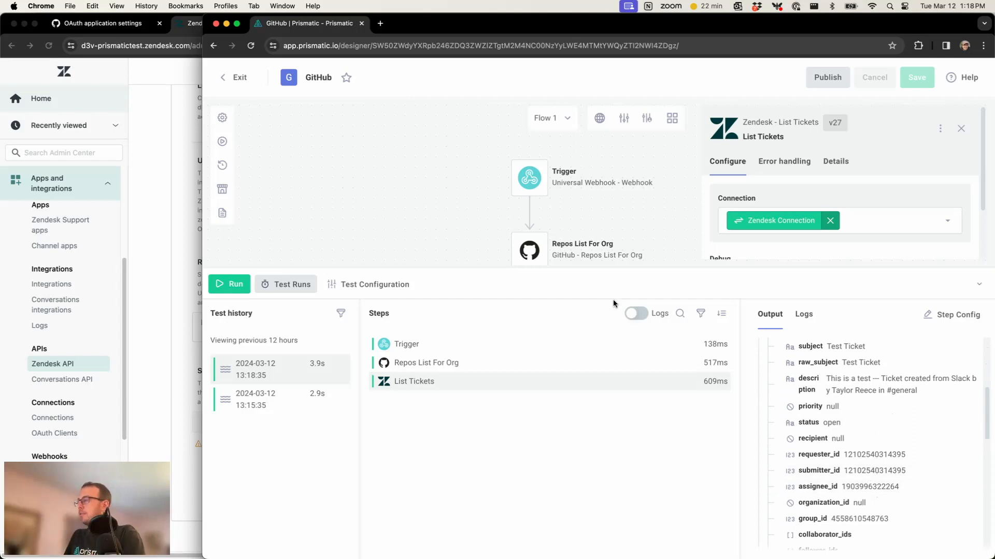
{"action": "left_click_drag", "start_coordinate": [594, 268], "coordinate": [518, 534]}
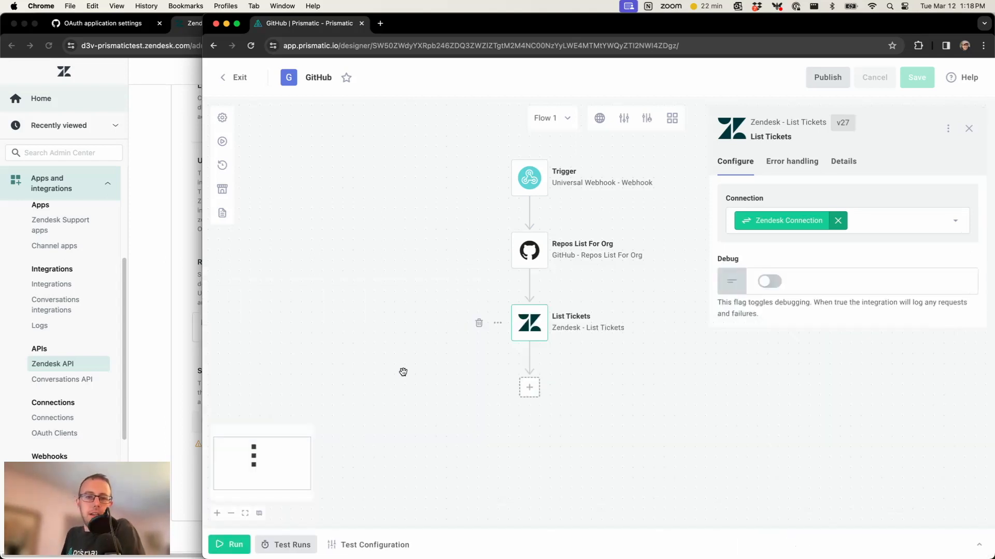